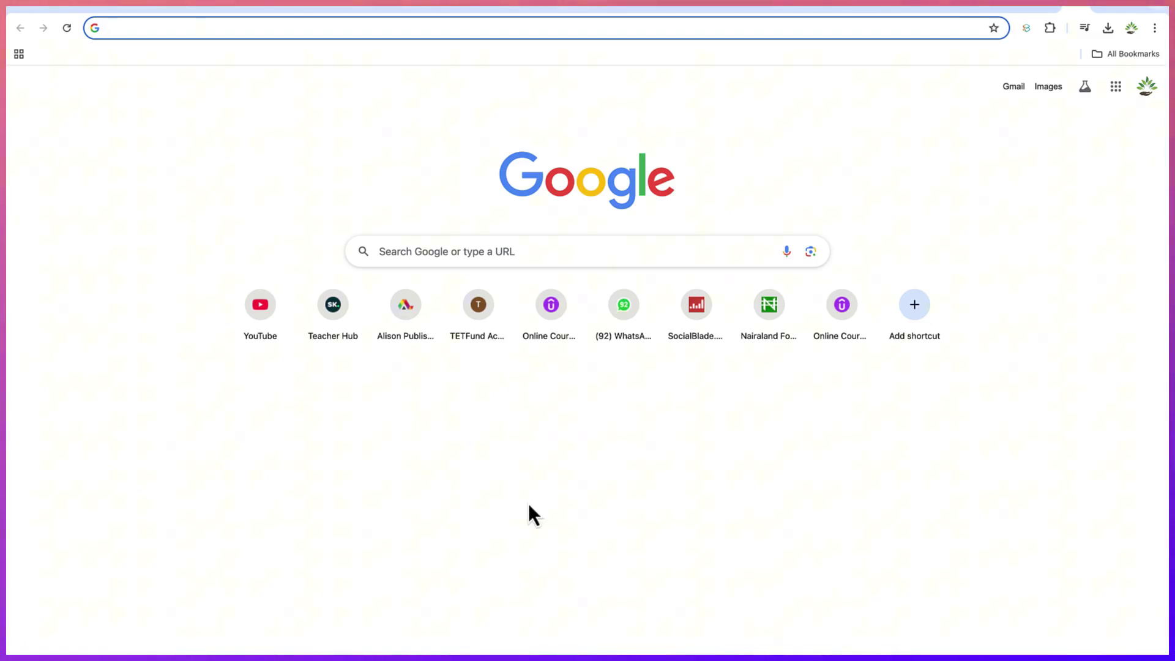
Open colab.research.google.com/github/lllyasviel/Fooocus/blob/main/fooocus_colab.ipynb and run its code cell on a connected T4 runtime, accepting the non-Google notebook warning
text(https://colab.research.google.com/github/lllyasviel/Fooocus/blob/main/fooocus_colab.ipynb)
key(Return)
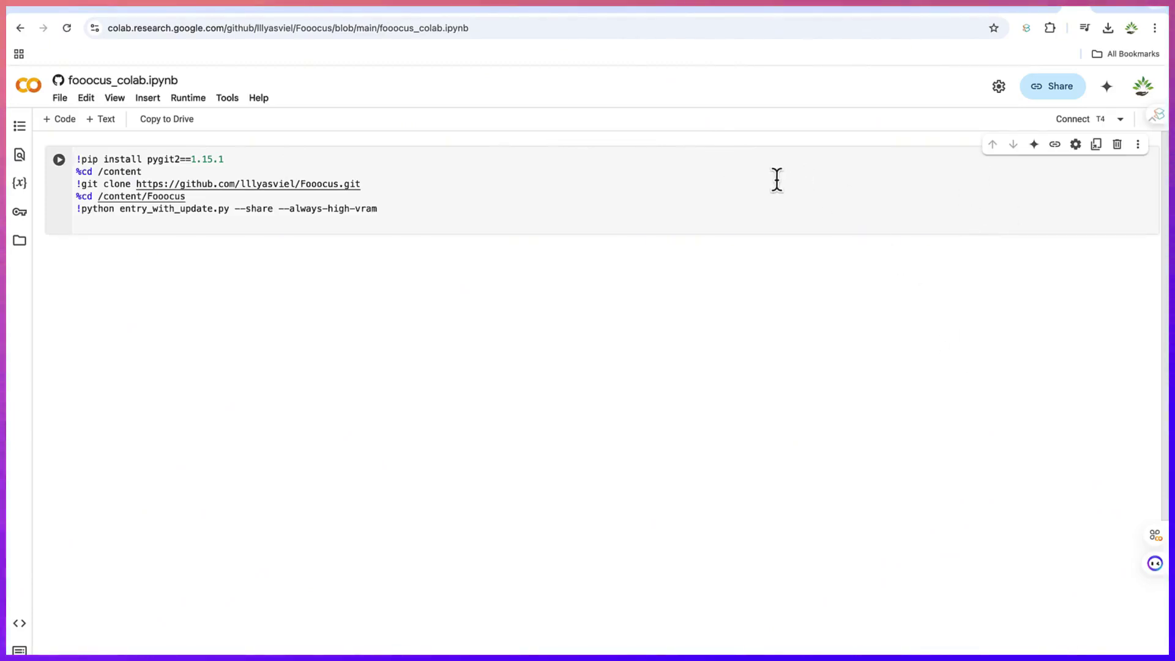
click(1074, 125)
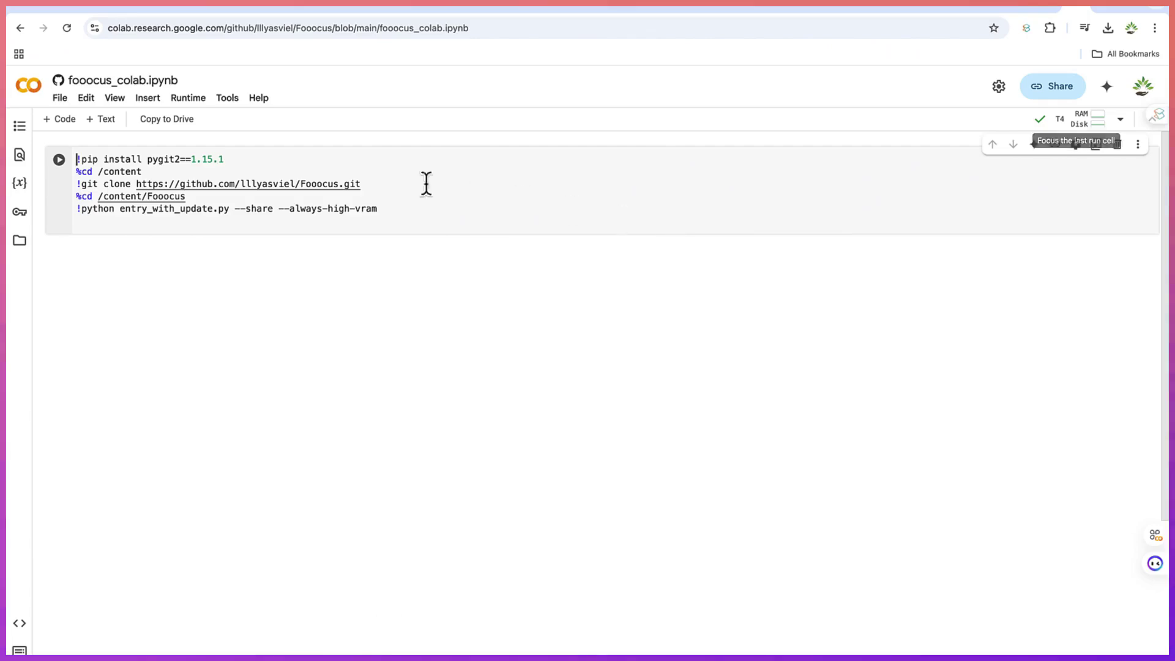
click(59, 160)
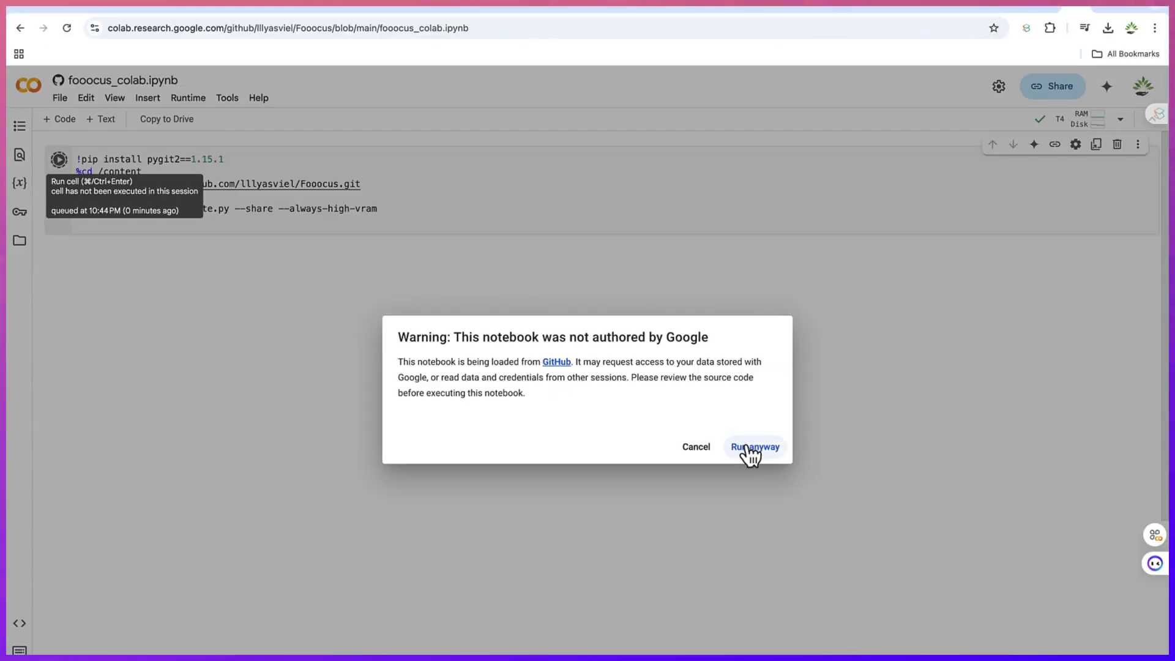
click(750, 447)
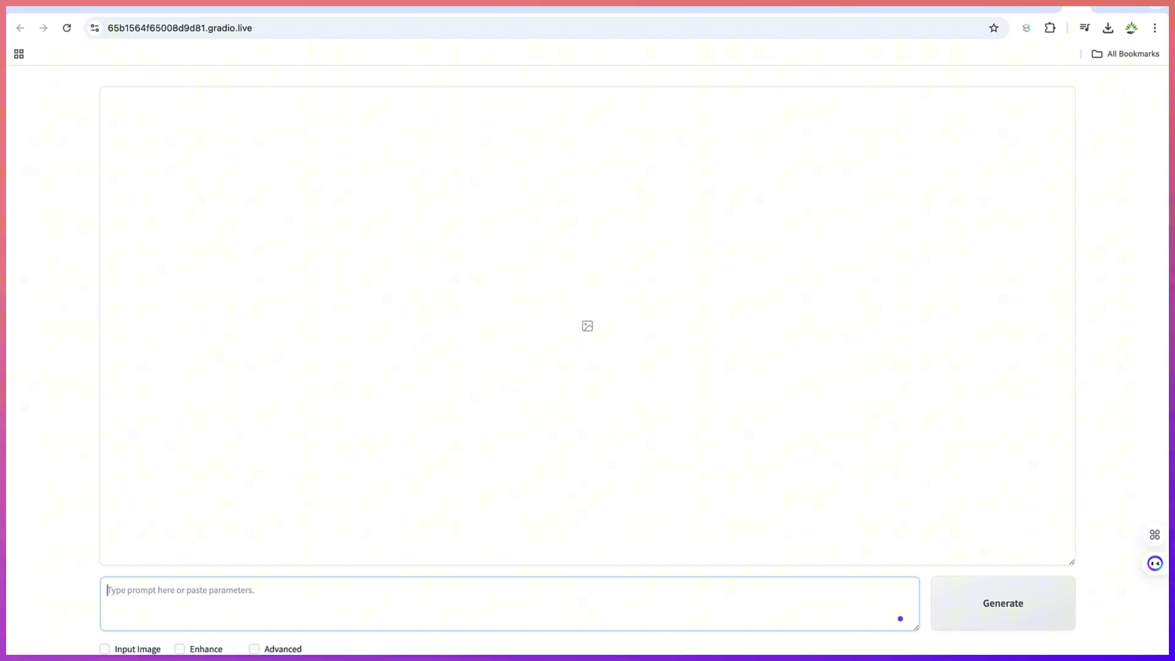
Enable Input Image in Fooocus and show the Image Prompt upload slots
click(105, 648)
scroll(188, 543, down, 3)
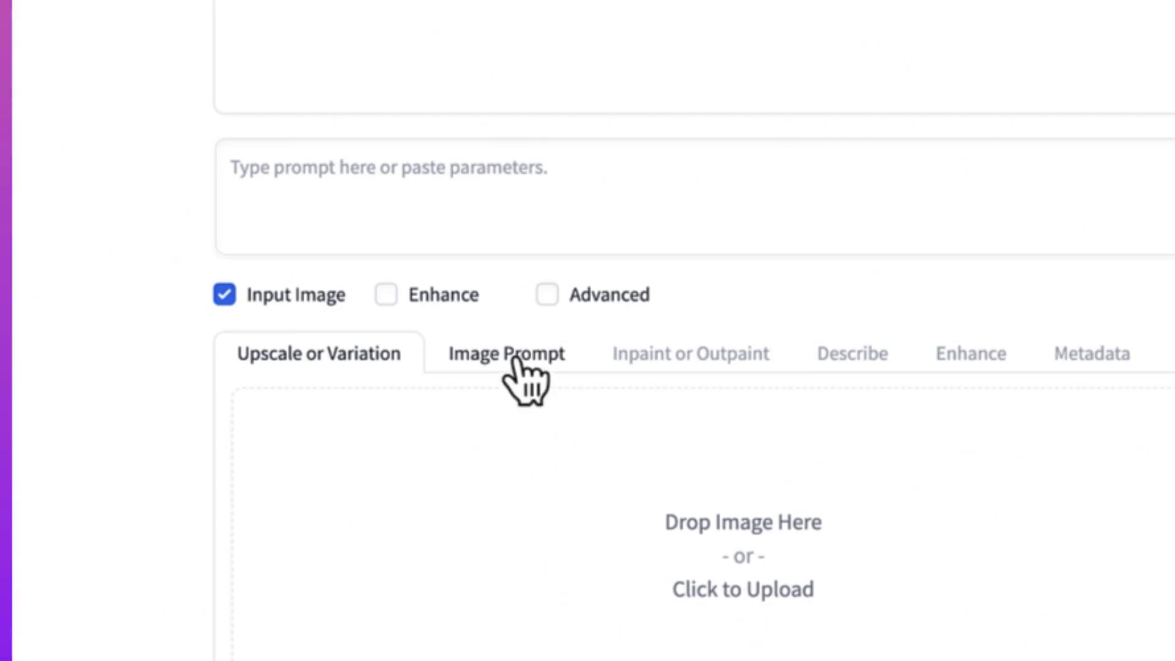
click(513, 362)
scroll(517, 367, down, 3)
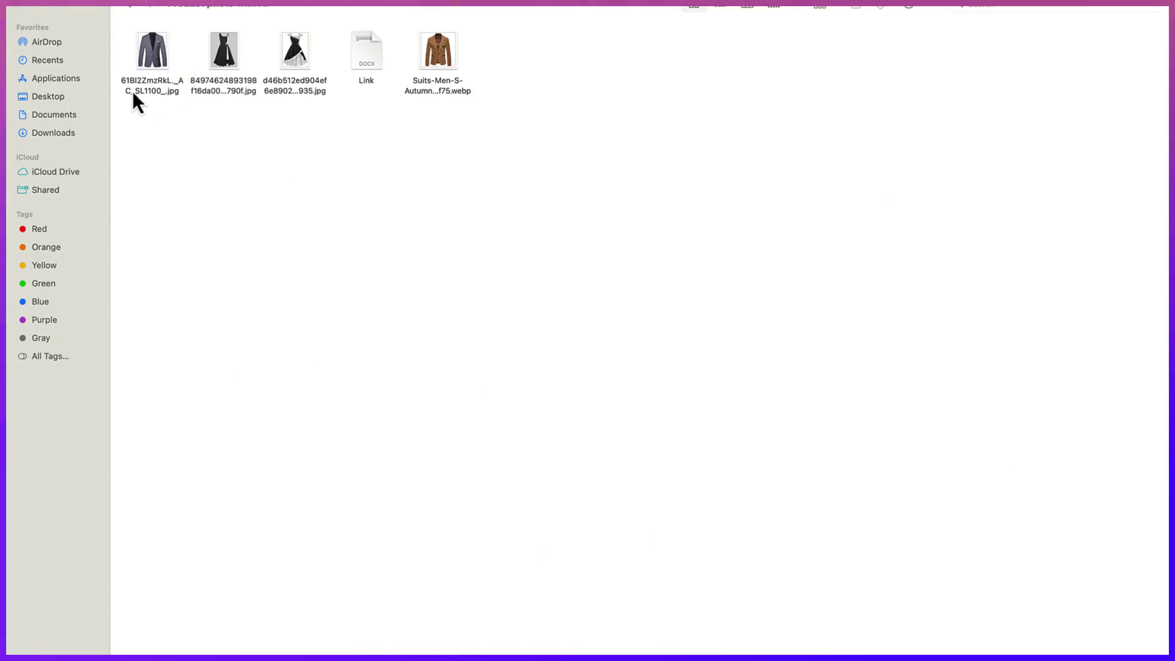
Preview the grey suit jacket photo 61BI2ZmzRkL._AC_SL1100_.jpg in Finder, close it and return to the Fooocus page in Chrome
click(155, 91)
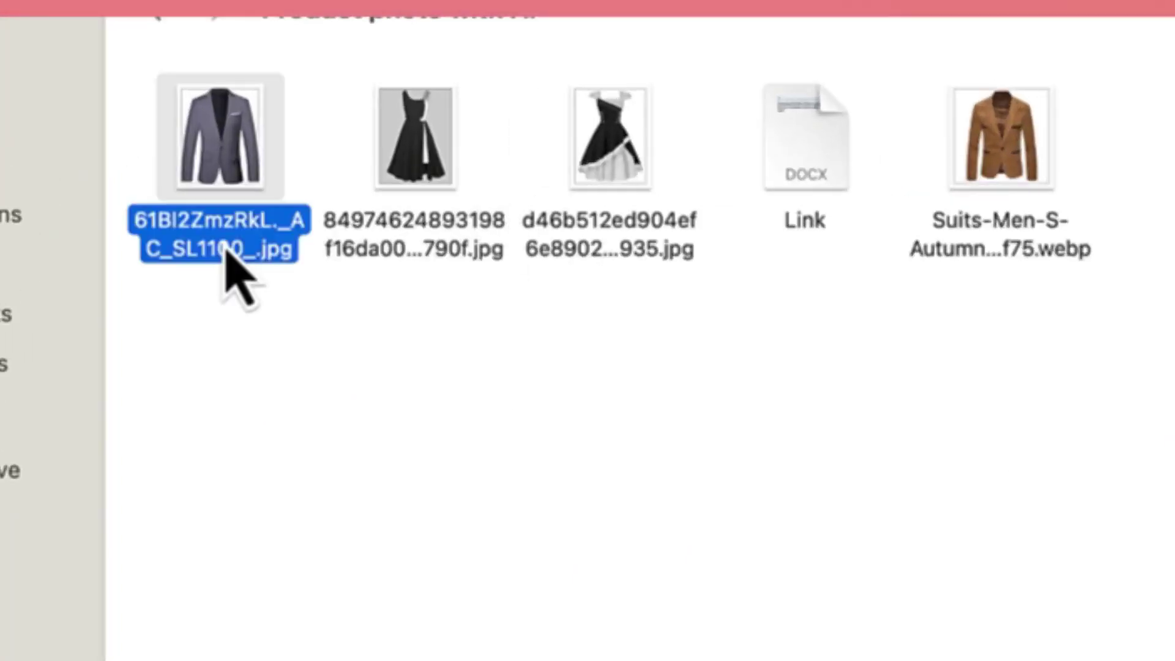
double_click(232, 257)
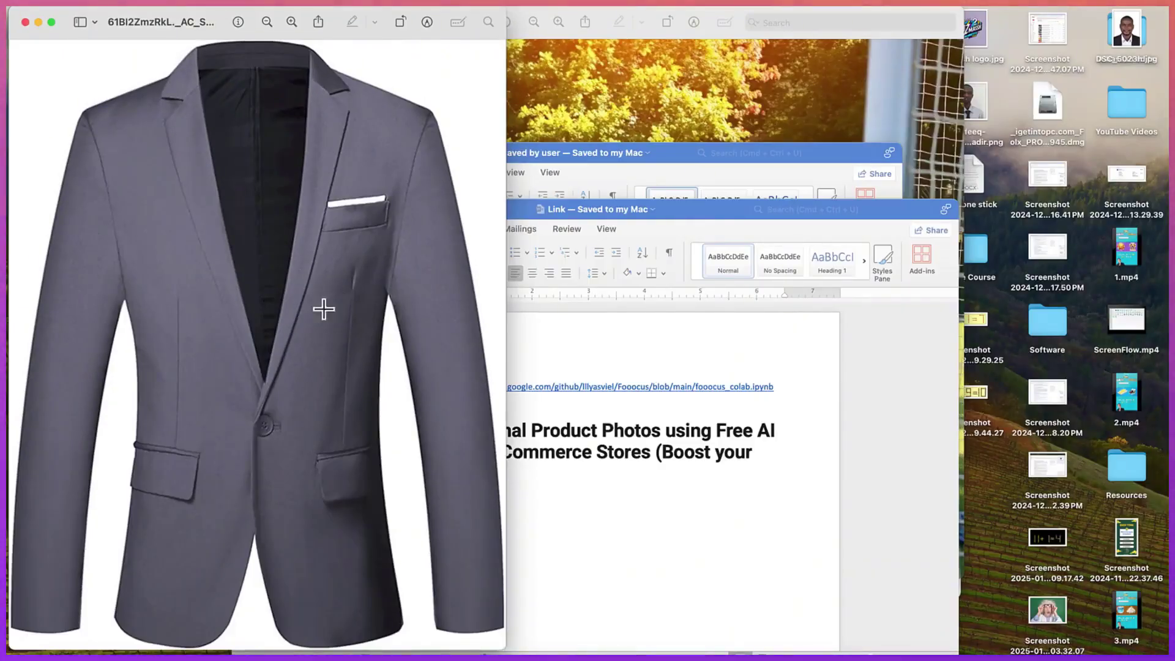
click(25, 24)
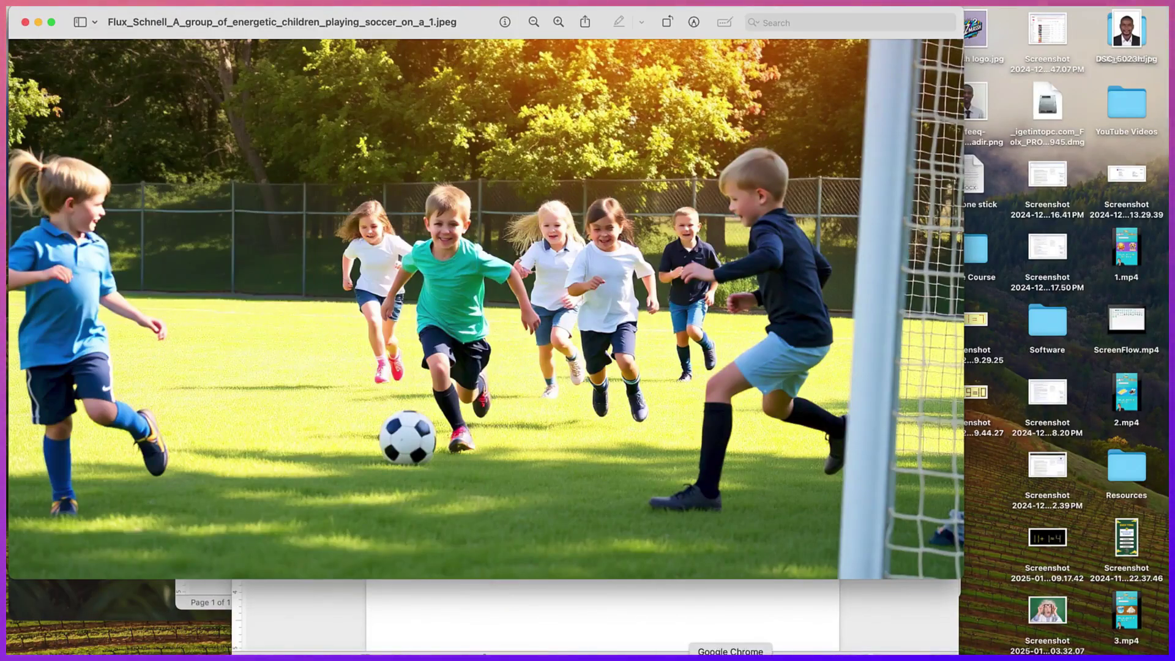
click(700, 656)
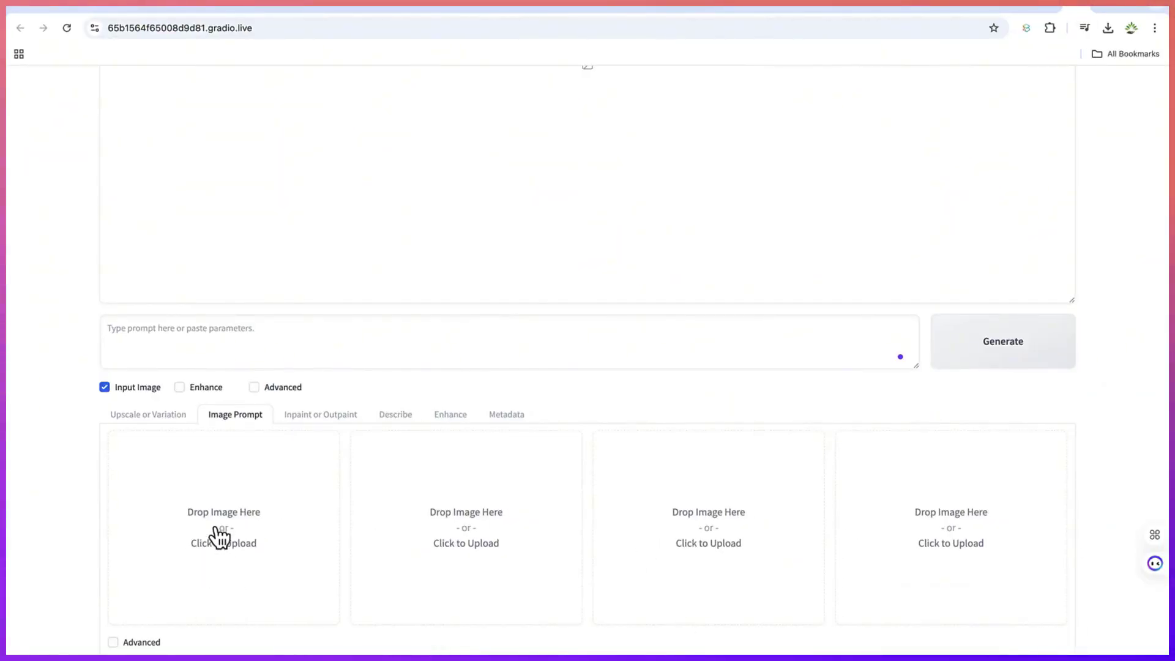
Upload 61BI2ZmzRkL._AC_SL1100_.jpg from the Product photo with AI folder into the first image prompt slot
click(220, 537)
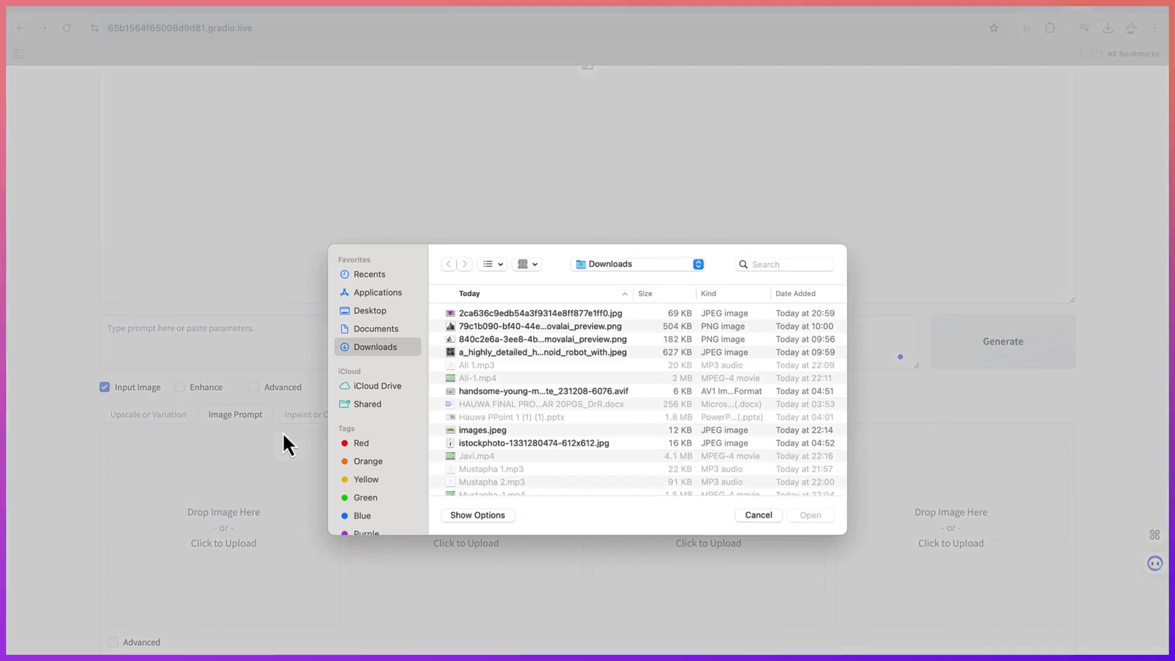
click(603, 262)
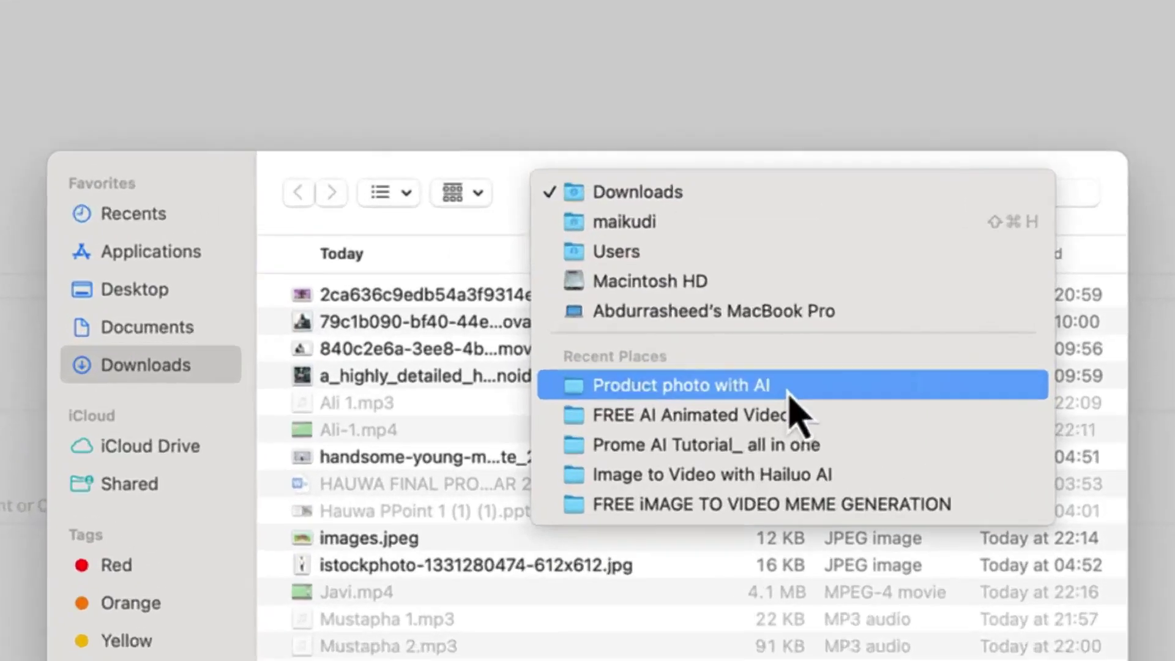
click(661, 359)
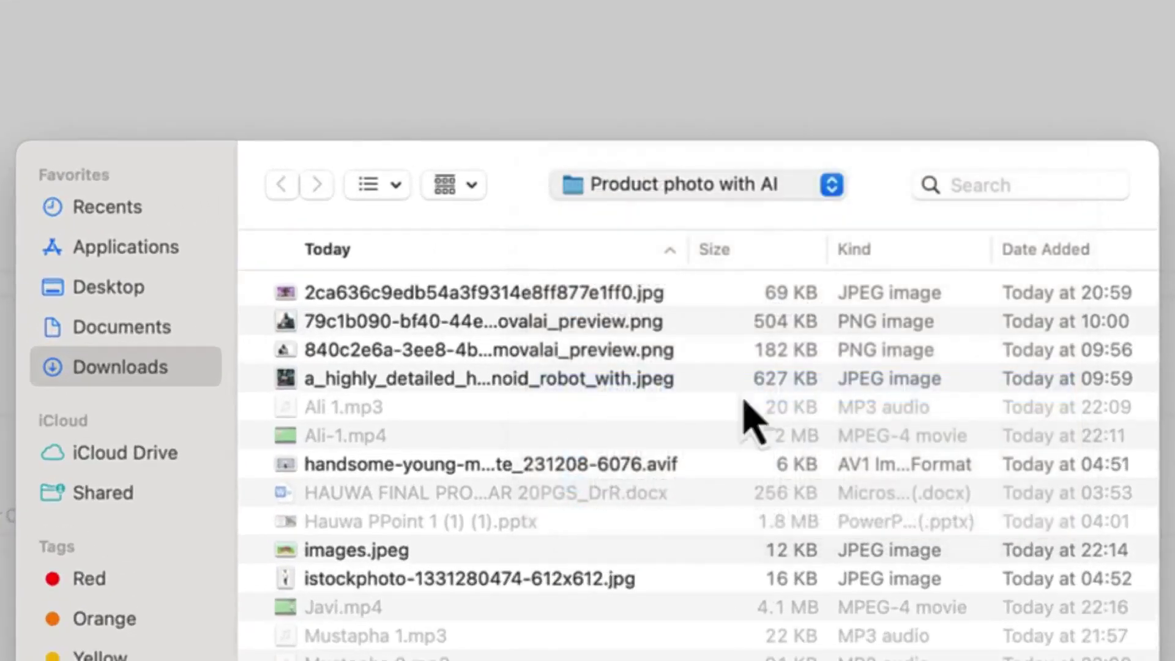
click(383, 295)
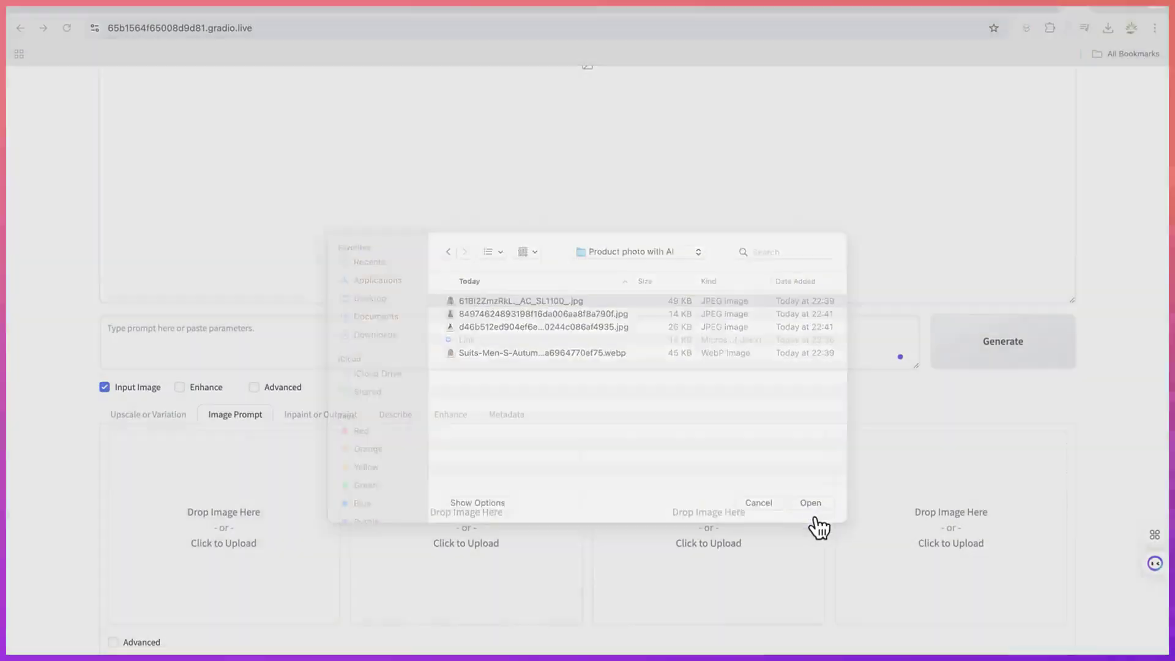
click(812, 521)
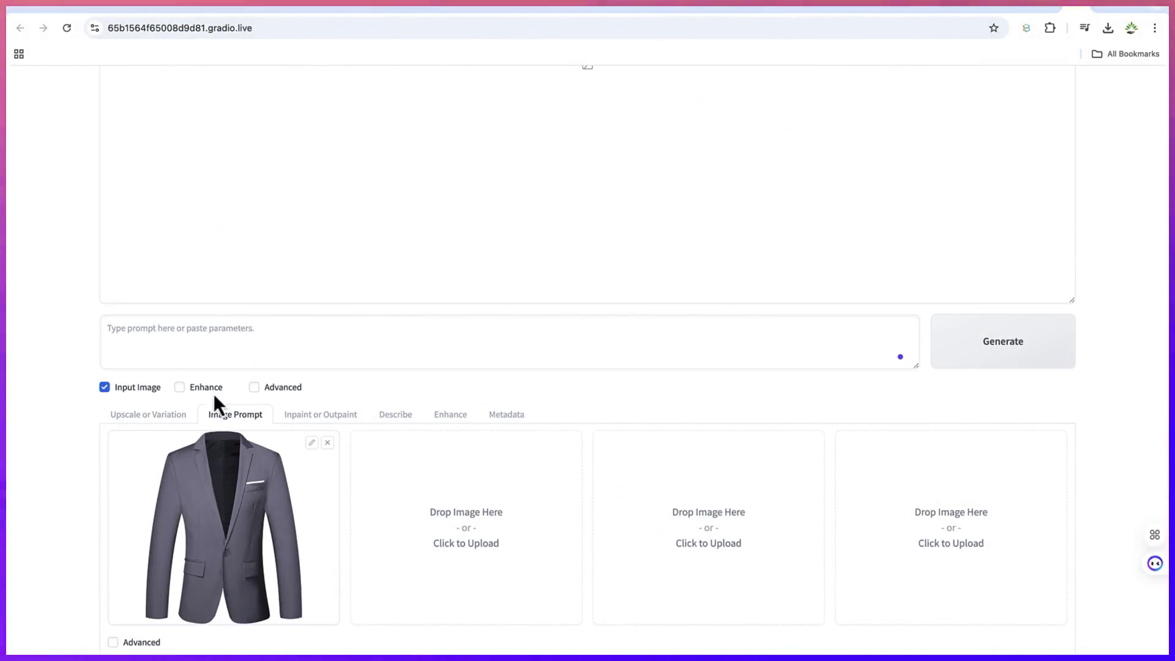
In a new ChatGPT chat, request a Fooocus product prompt: detailed man wearing my suit, looking at the camera, natural lighting on his face
click(212, 325)
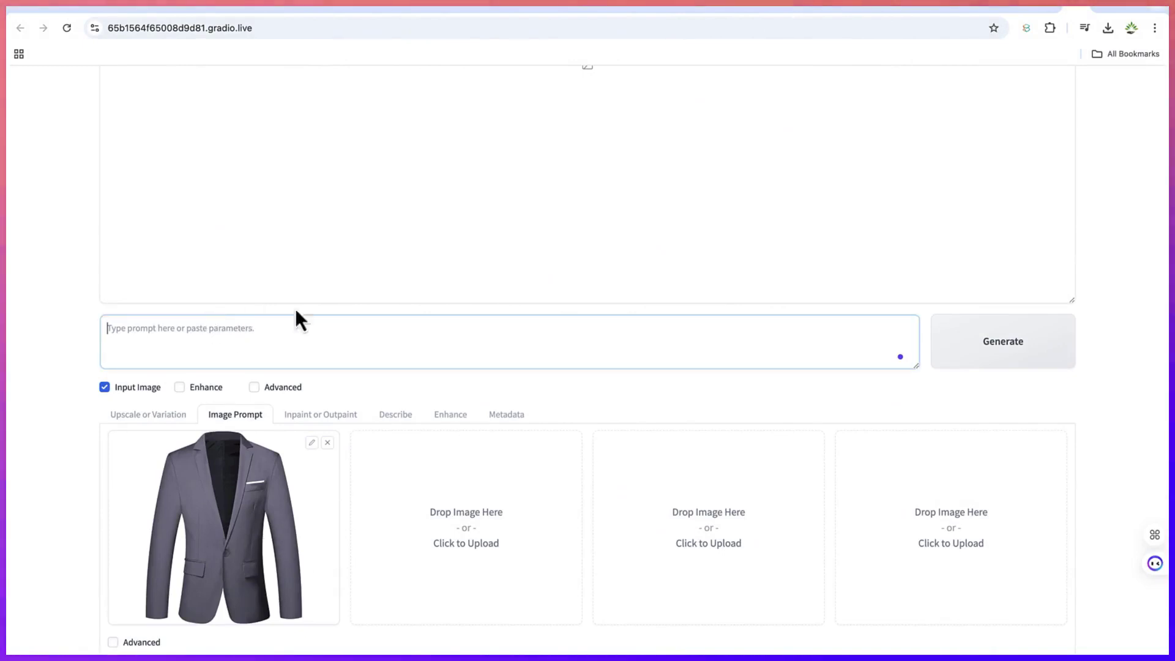
click(384, 6)
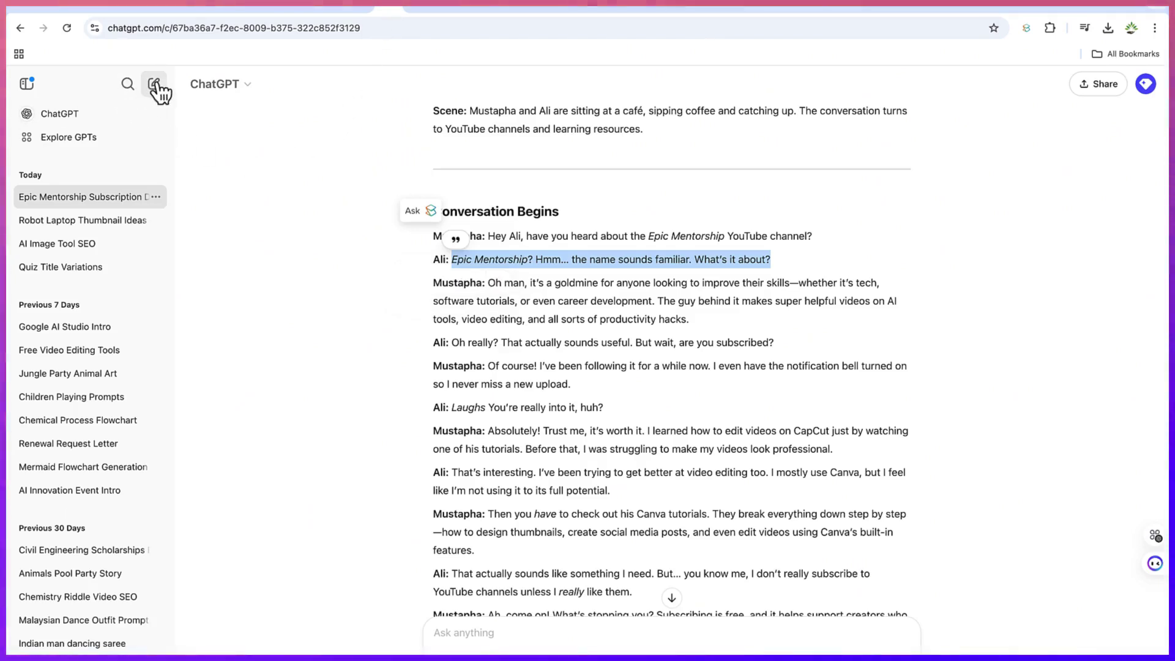
click(154, 84)
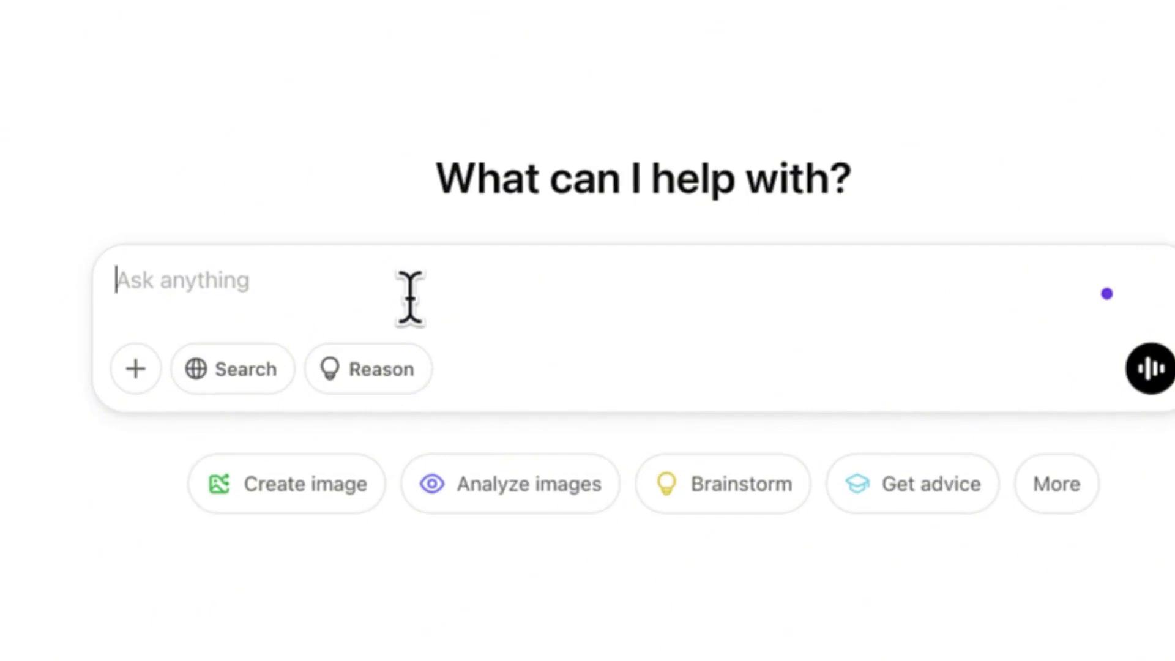
text(can you help me generate a prompt for a product image to give to fooocus ai to generate the image of a man wea)
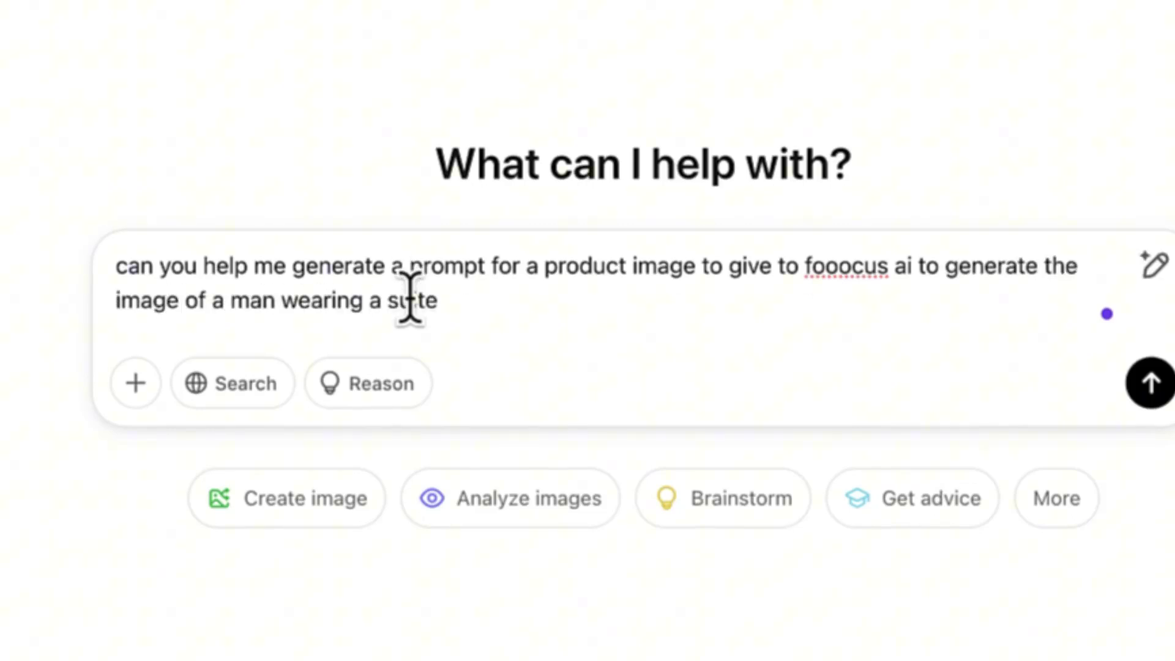
text(ring a sutte ( my product)
key(Right)
text(. Focus on the details of the)
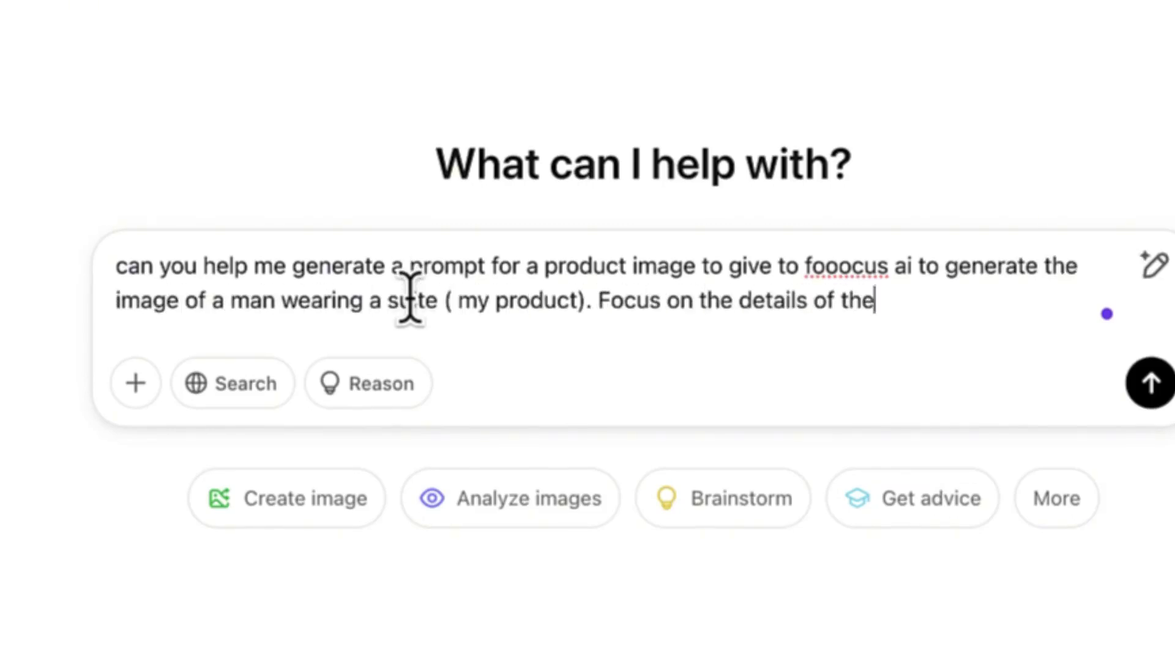
text( man, let him be looking at the camera)
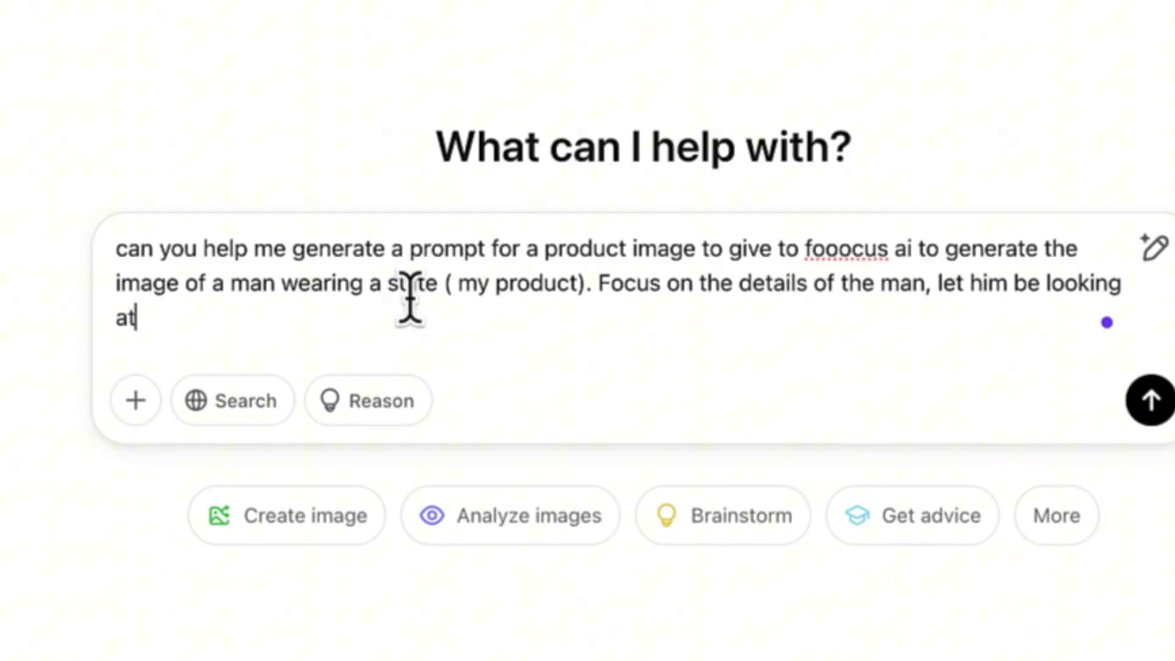
text( and keep some natural lighting on ho)
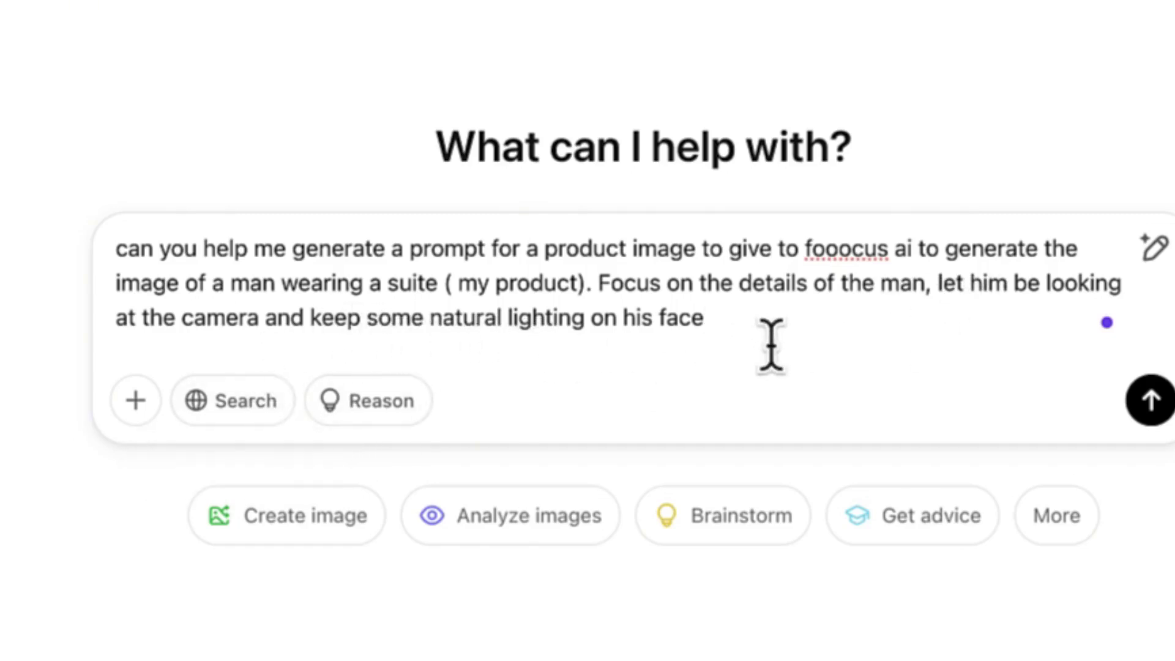
key(Return)
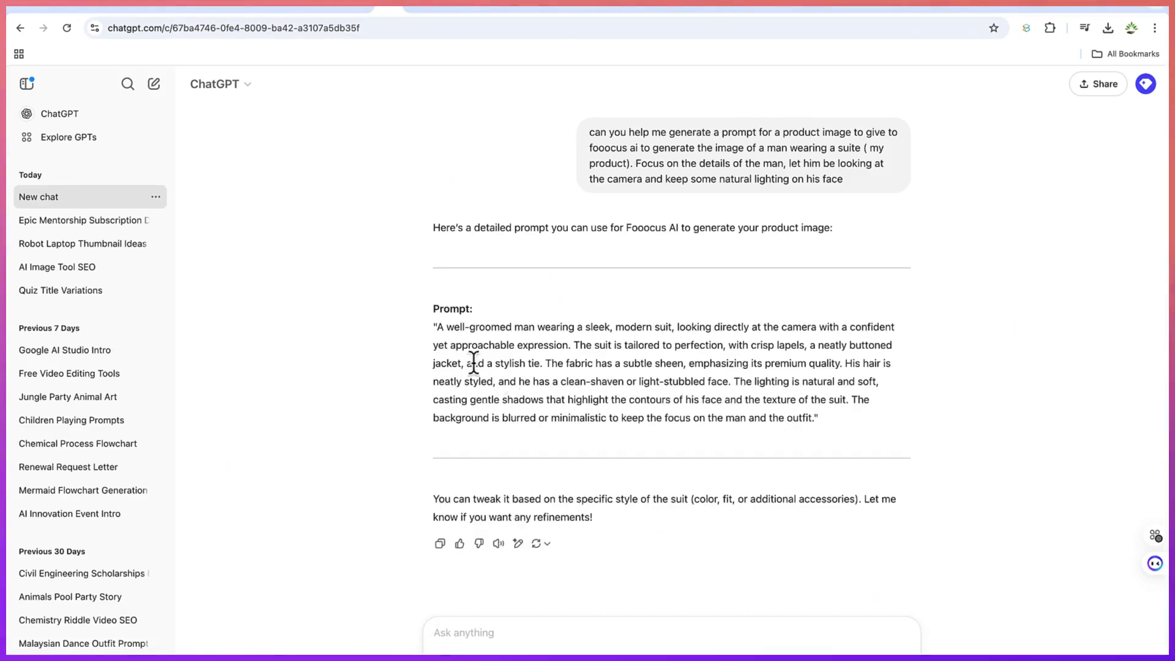
Copy the generated prompt text about the well-groomed man from ChatGPT into the prompt box on the Fooocus page
drag(114, 288, 899, 477)
key(super+c)
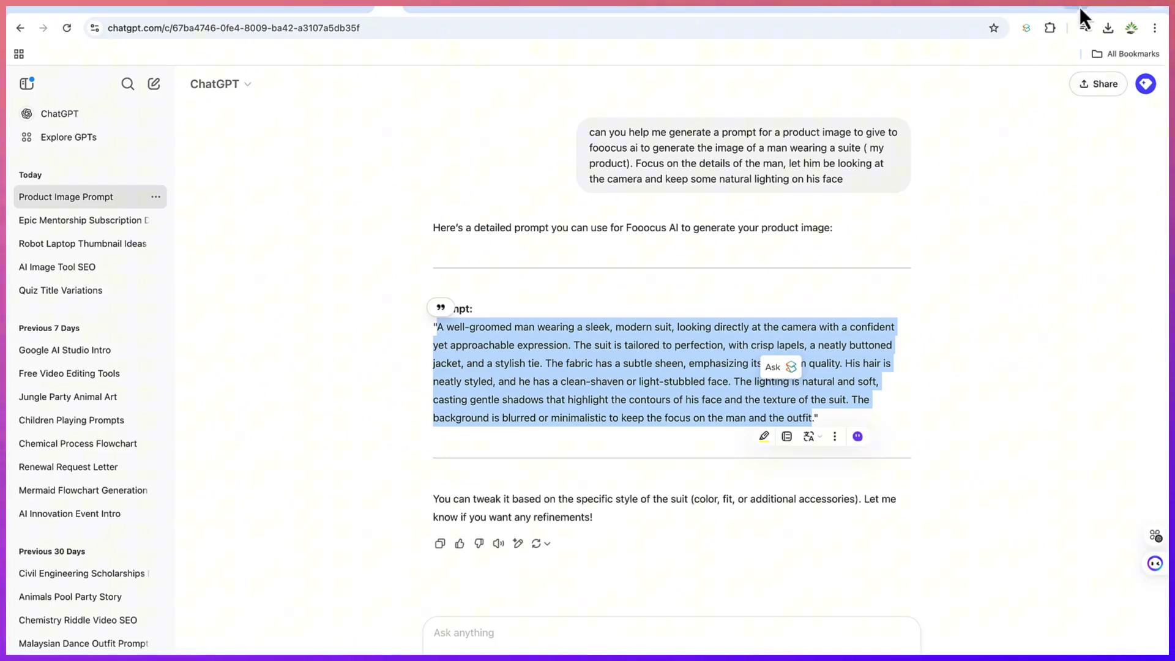
click(1067, 8)
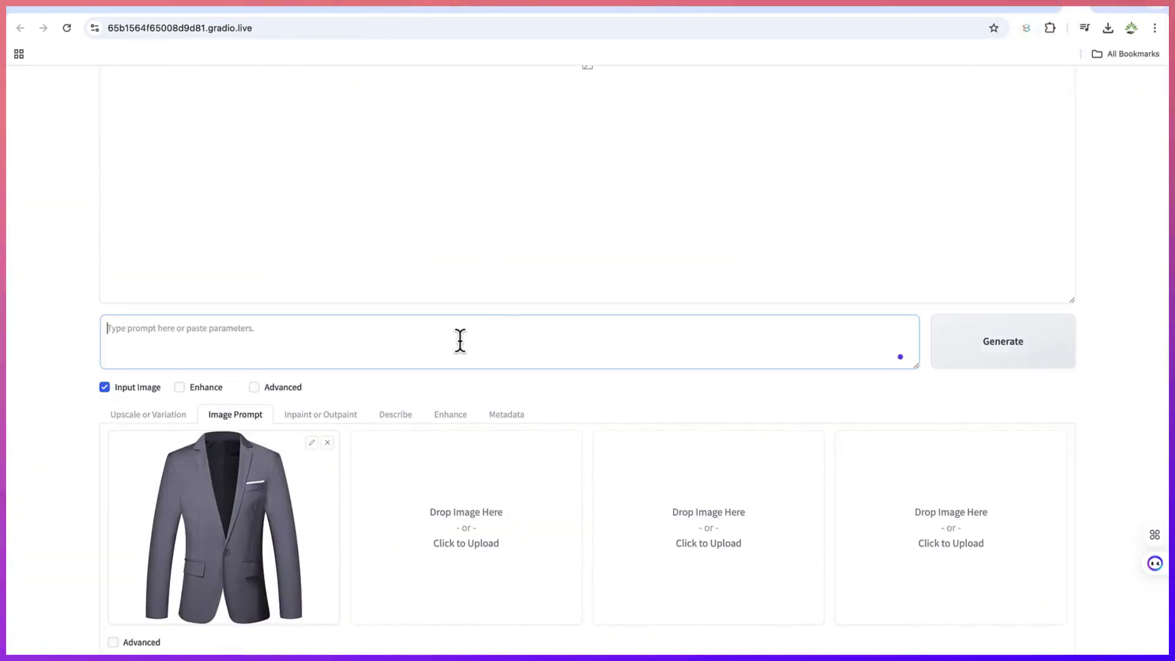
key(super+v)
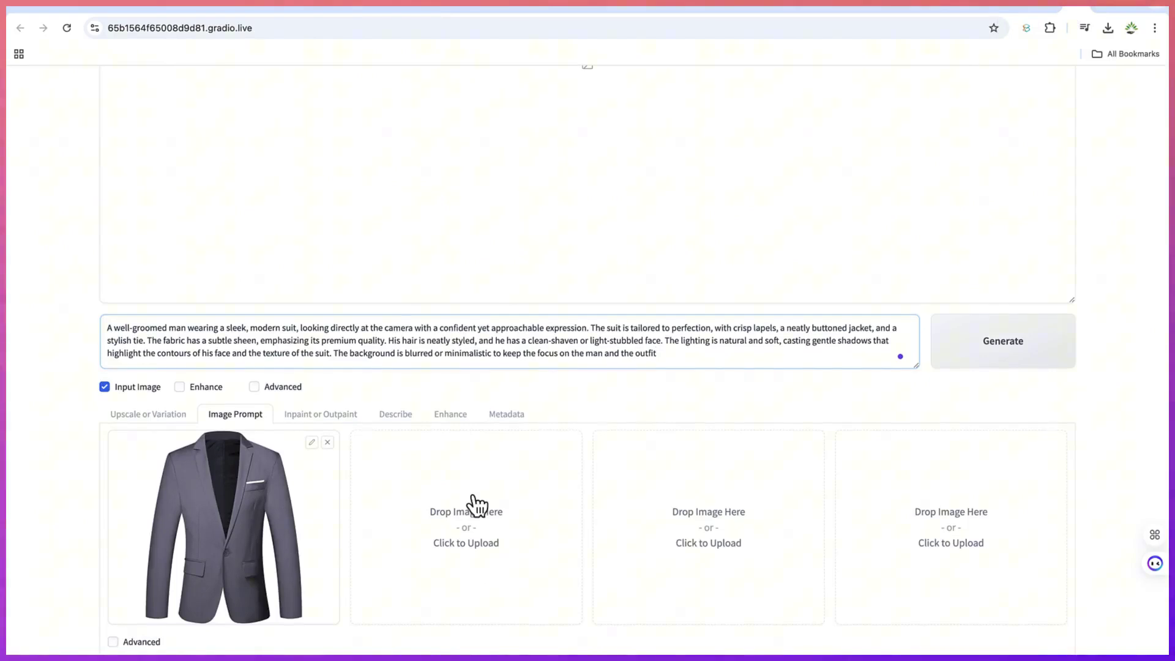
Show the advanced image prompt settings and set the jacket image's Stop At to 1 and Weight to 0.99
click(113, 642)
scroll(222, 639, down, 3)
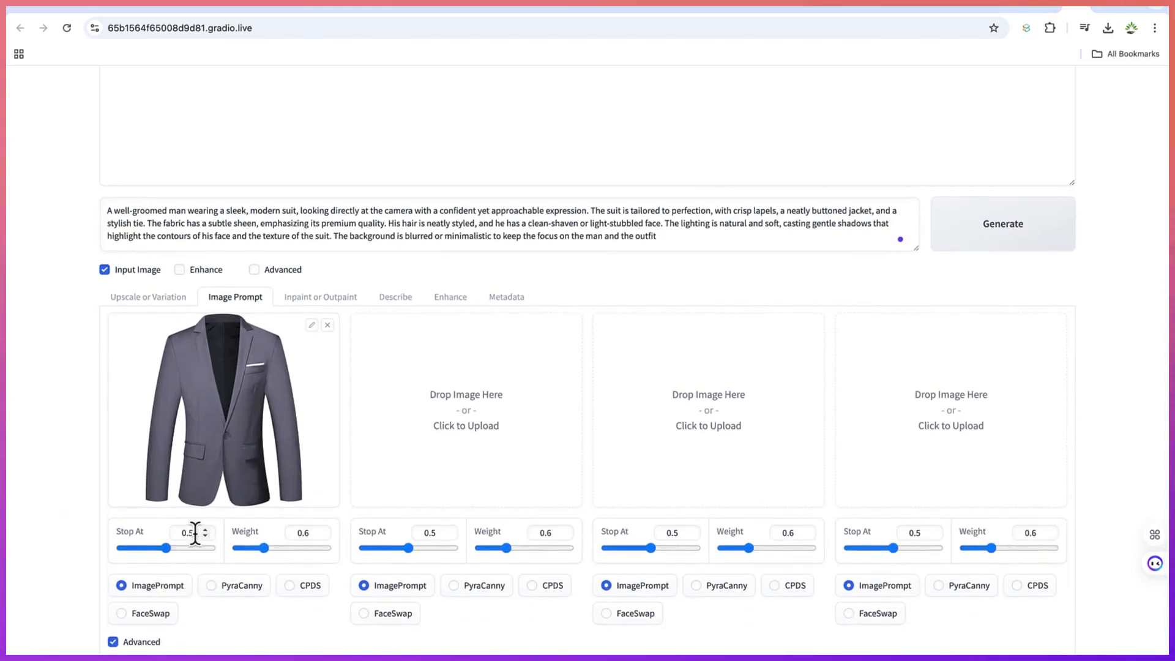
text(088)
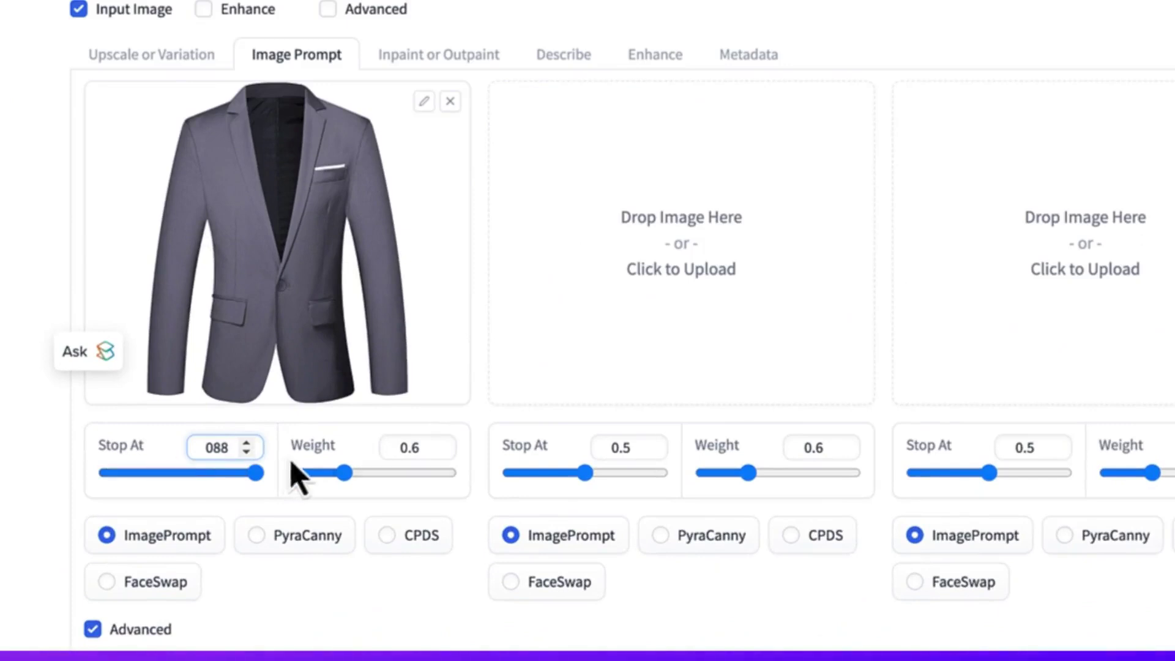
double_click(419, 448)
text(0)
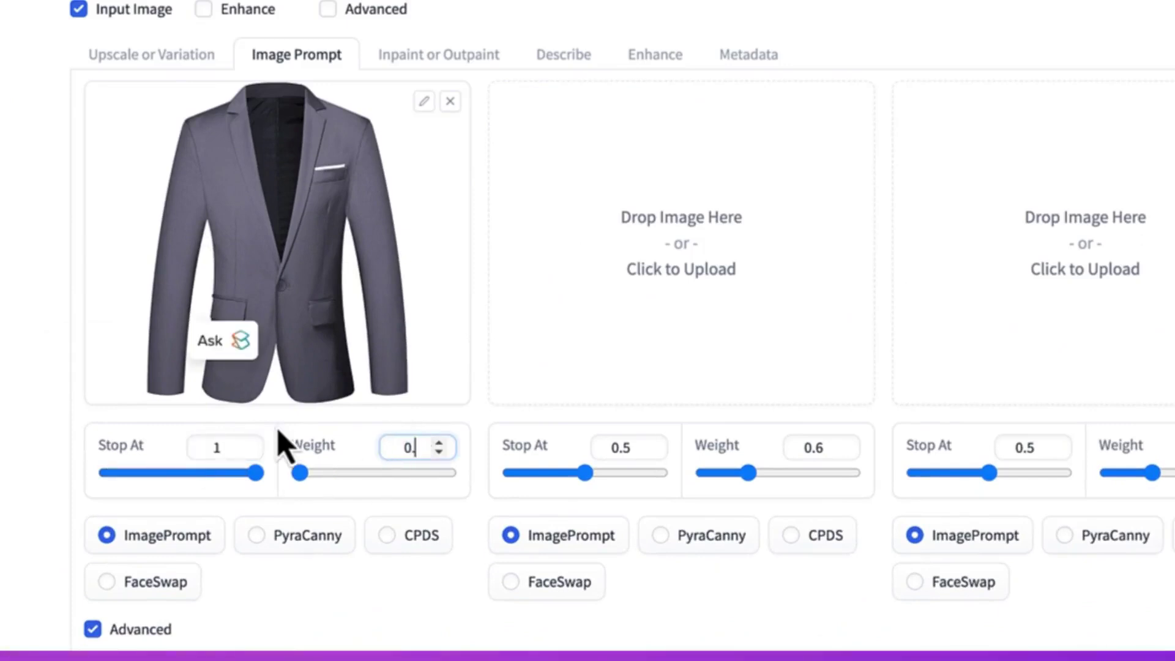
text(99)
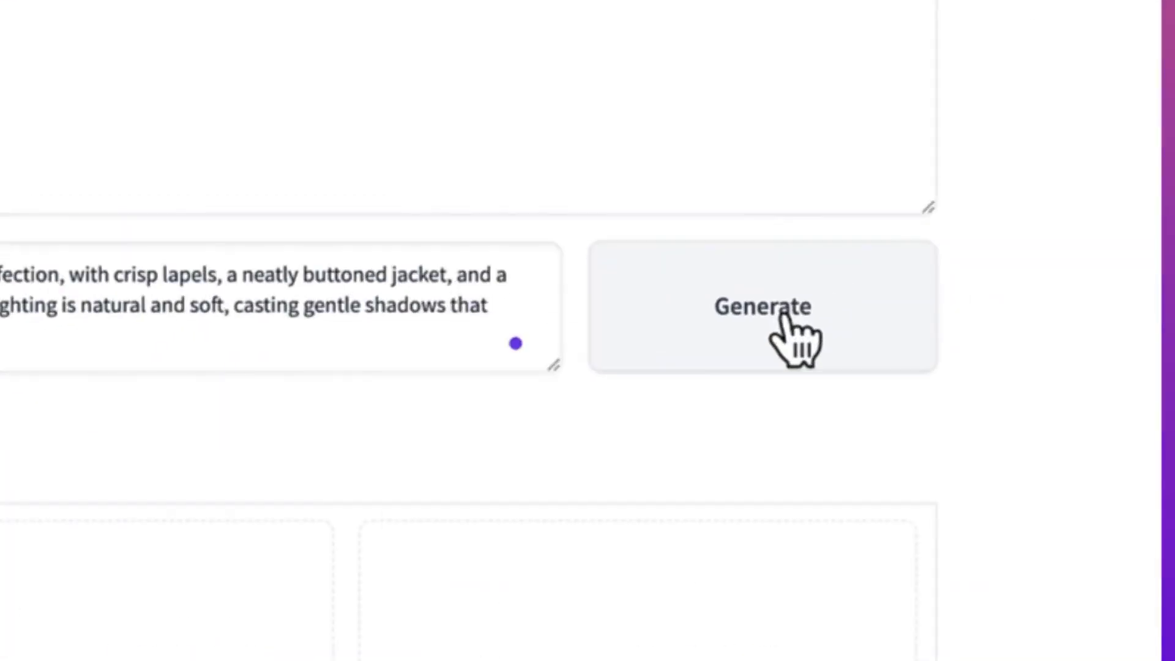
Generate the images, compare them with the uploaded jacket and open the first result enlarged
click(784, 317)
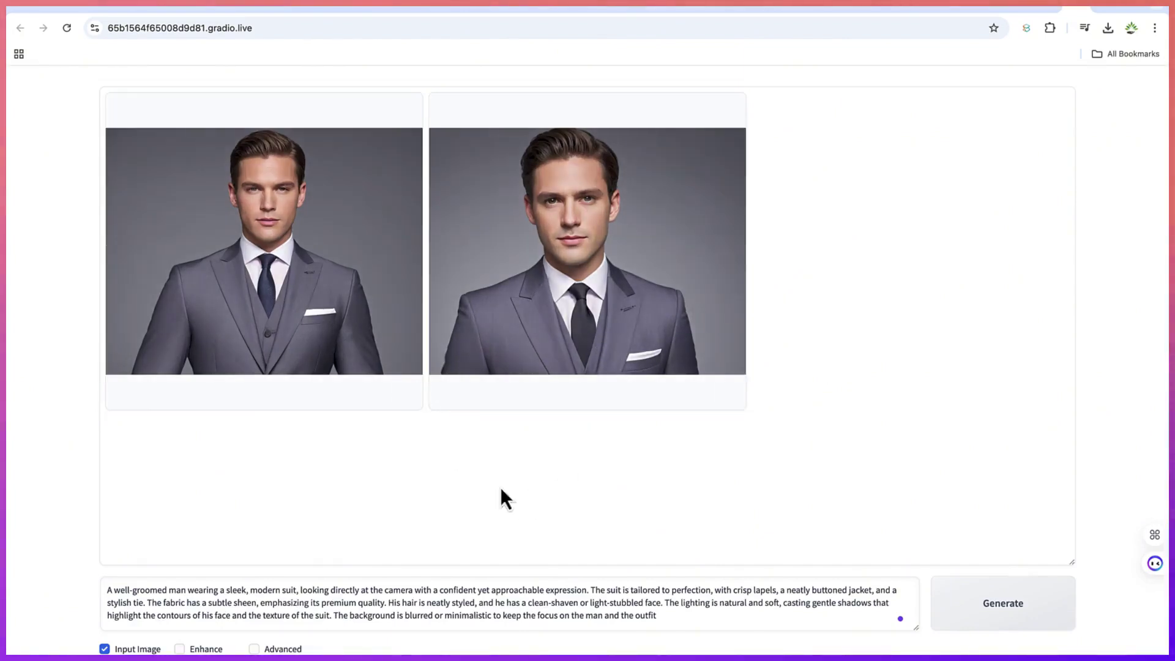
scroll(560, 506, down, 1)
scroll(558, 502, down, 5)
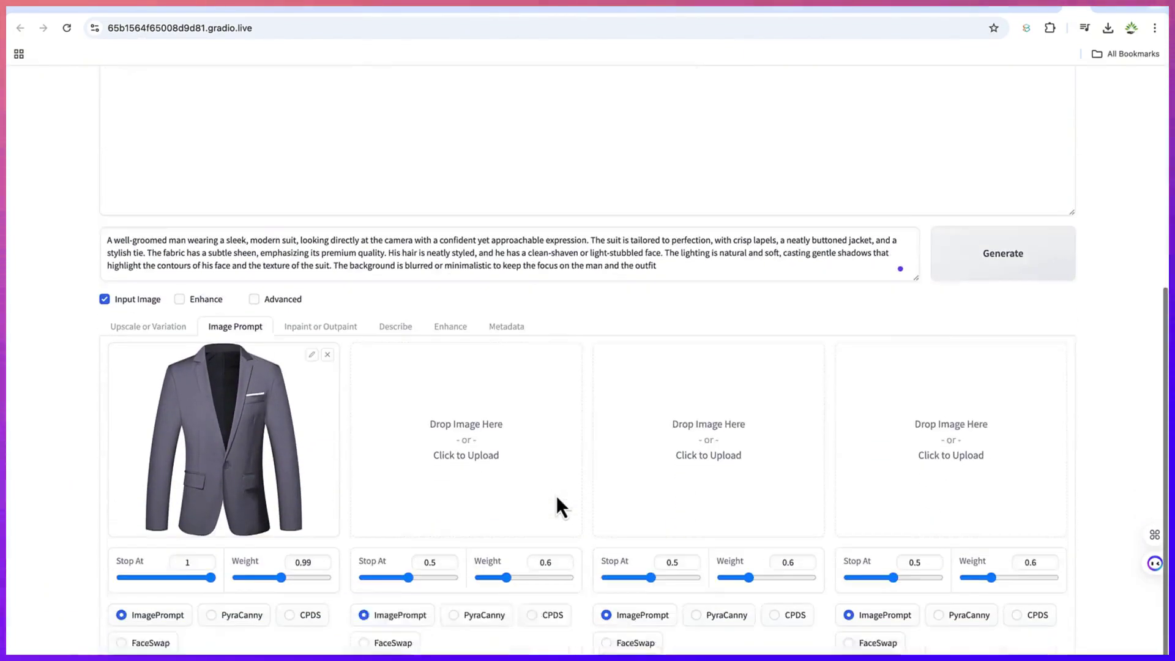
scroll(558, 502, up, 2)
scroll(278, 411, up, 4)
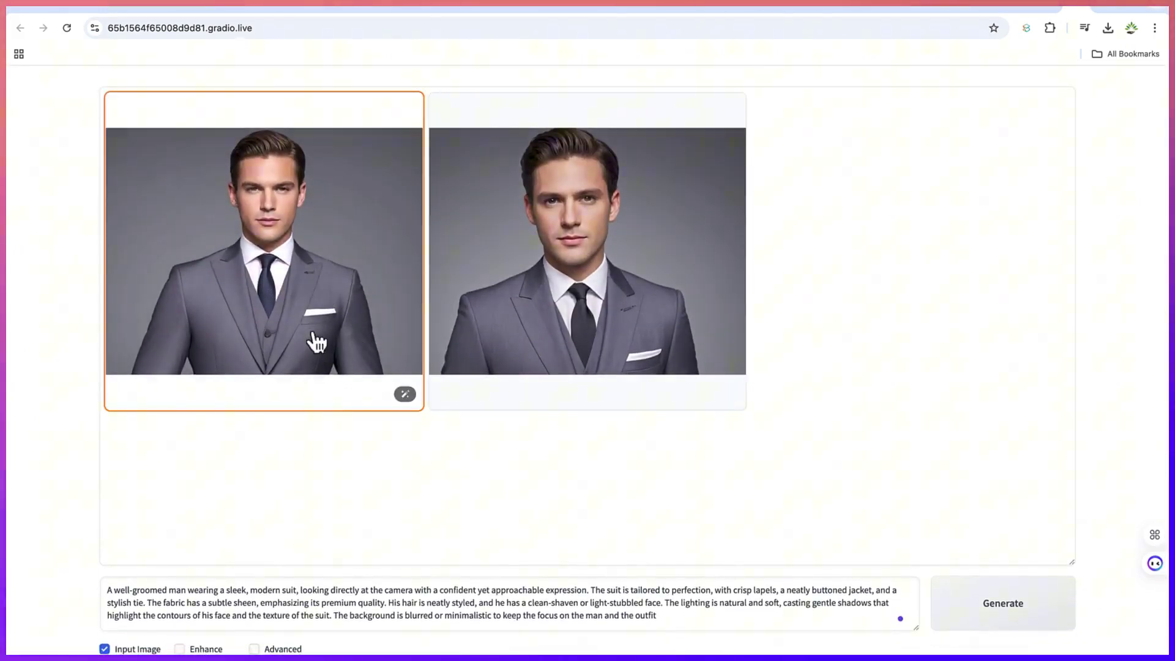
scroll(286, 590, down, 4)
scroll(255, 511, up, 4)
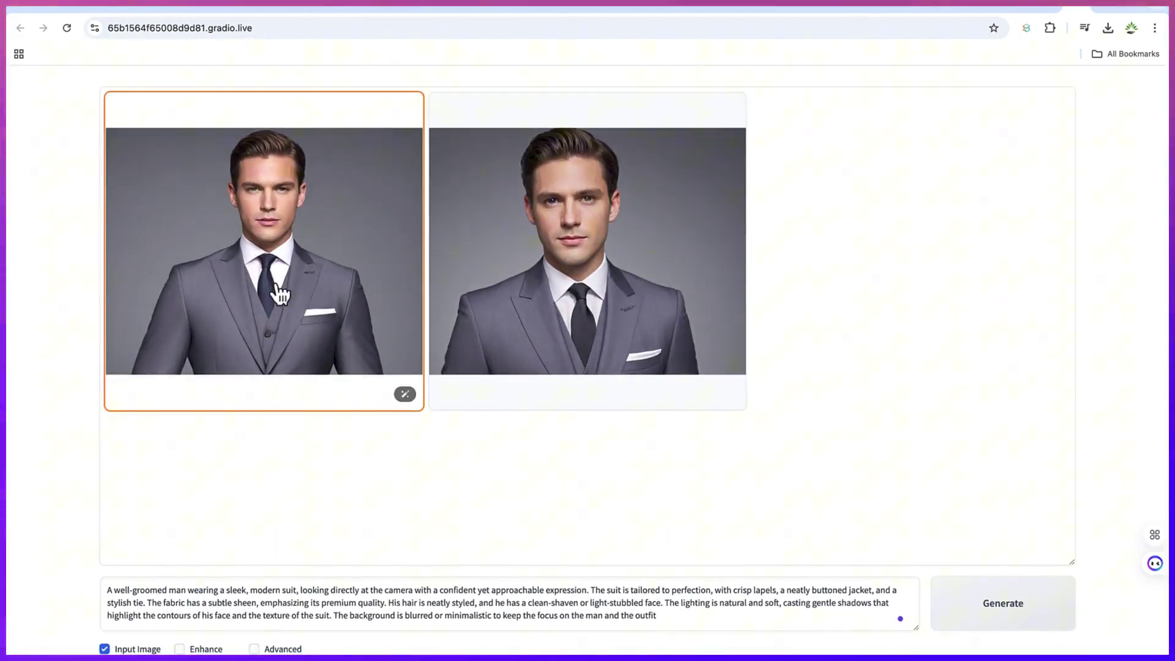
click(276, 292)
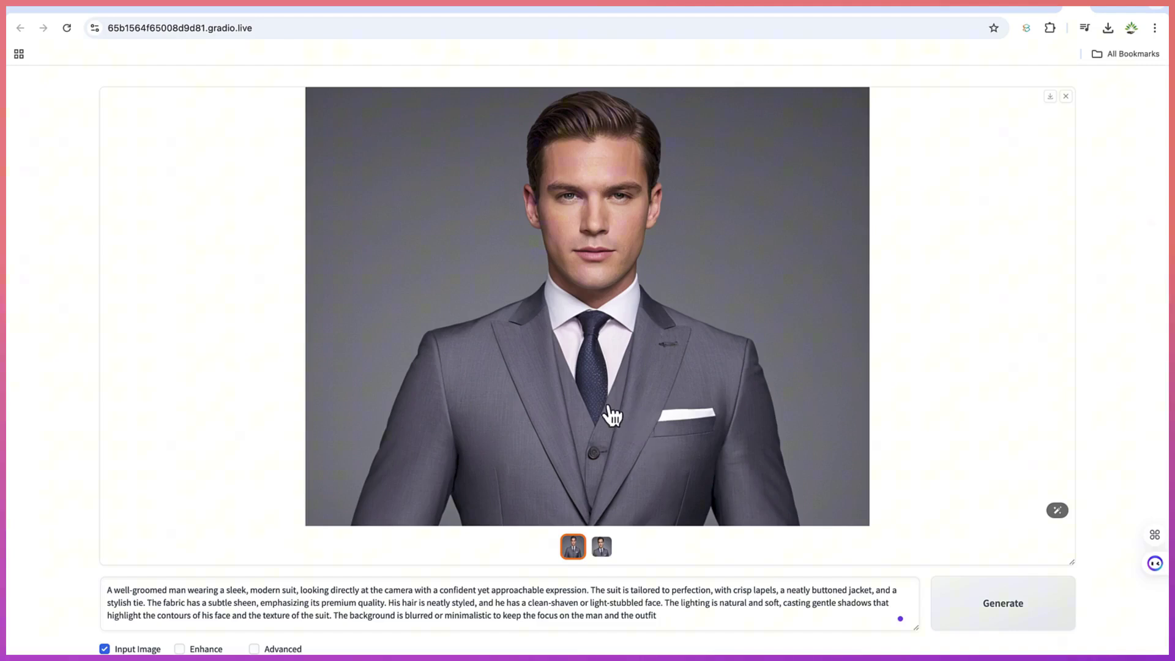
Compare the two generated suit images, download the first one and open the downloaded image.png
click(606, 549)
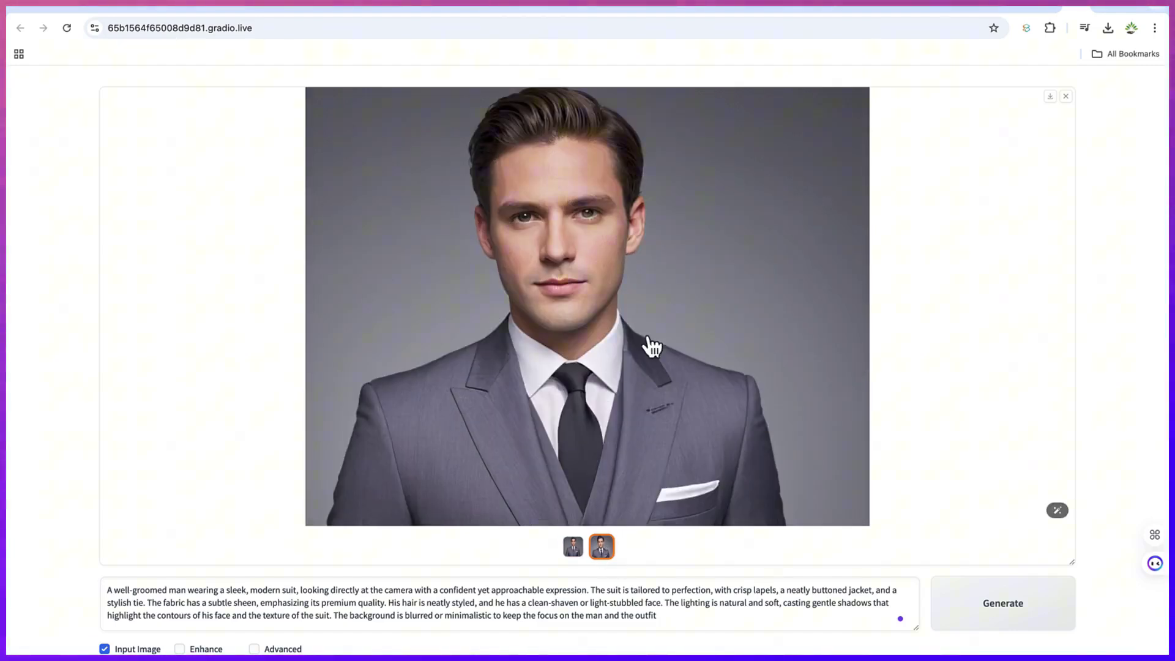
click(579, 554)
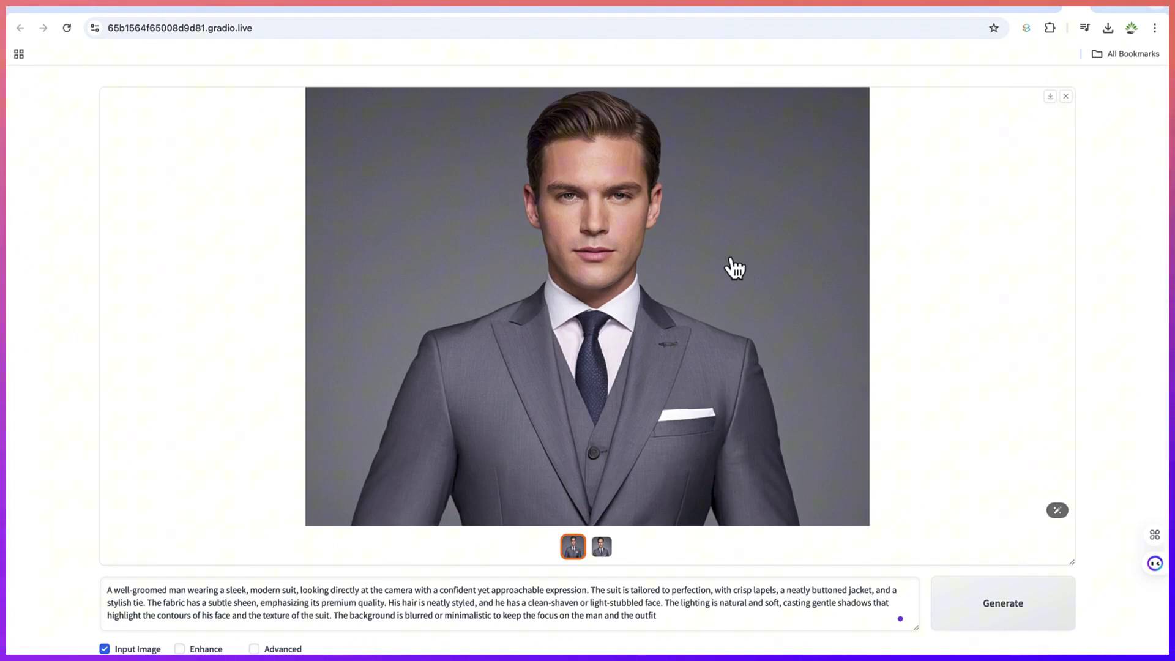
click(1050, 98)
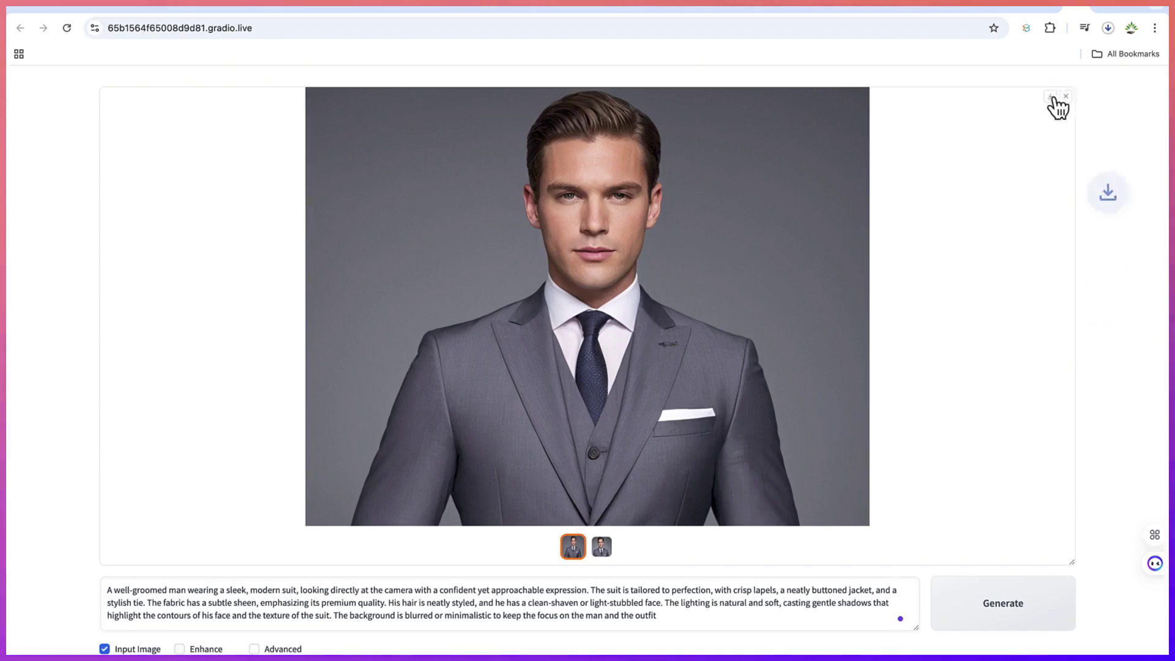
click(1107, 28)
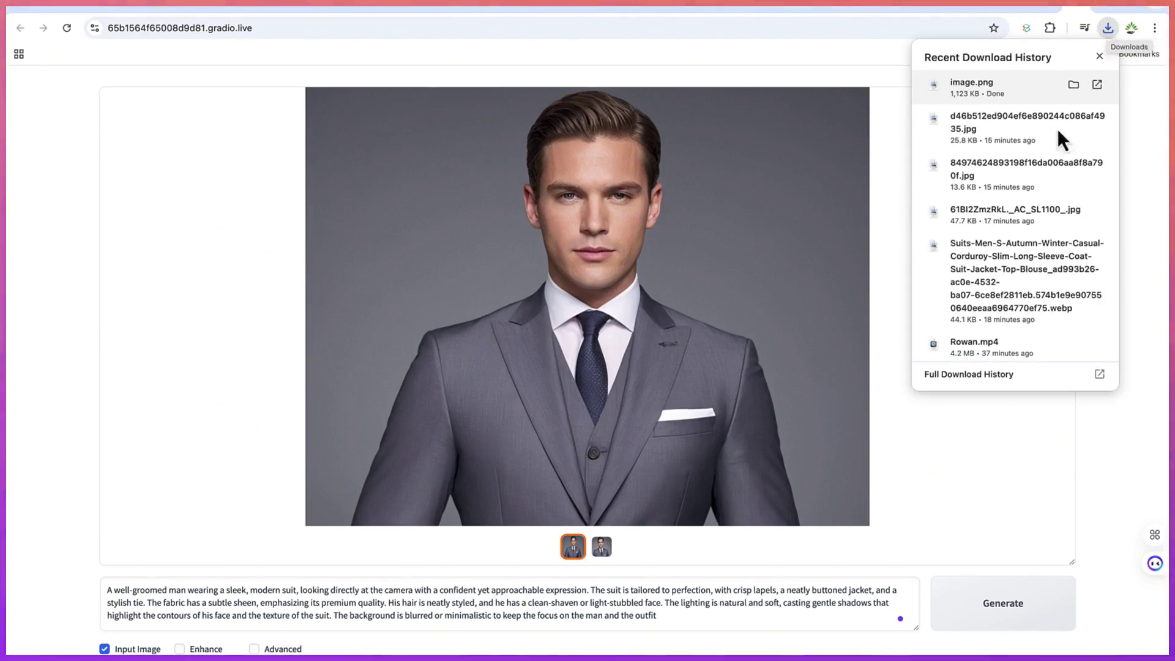
click(979, 92)
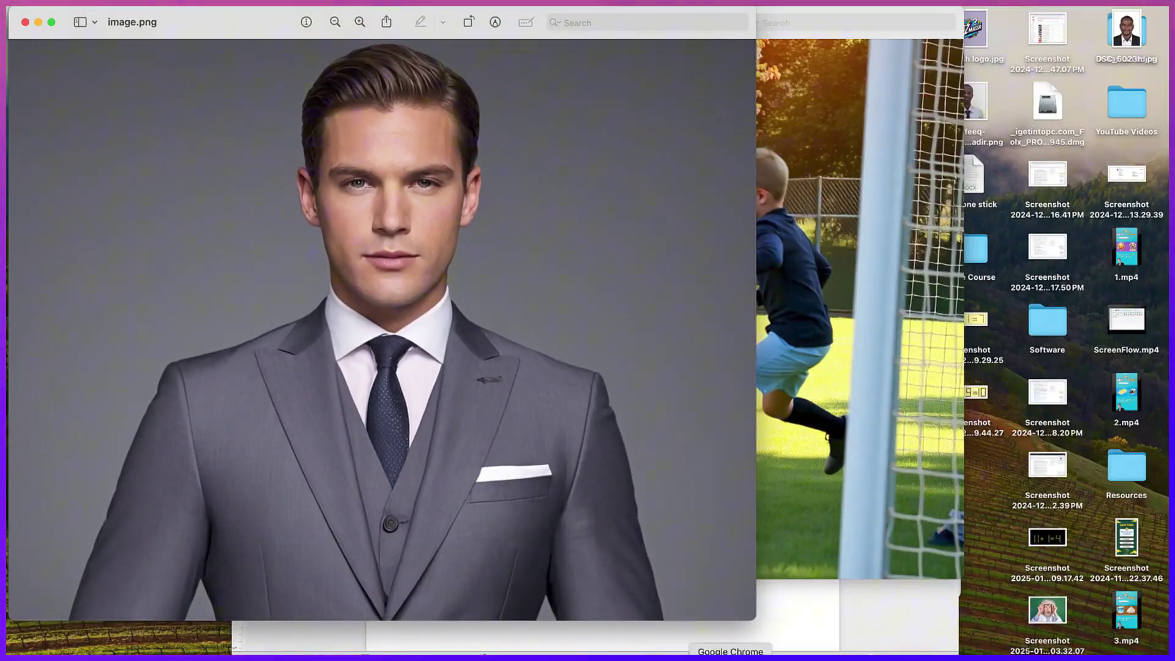
Back in the ChatGPT chat, request another prompt for a female dress, covering the whole body including her legs as the dress is tall
click(730, 657)
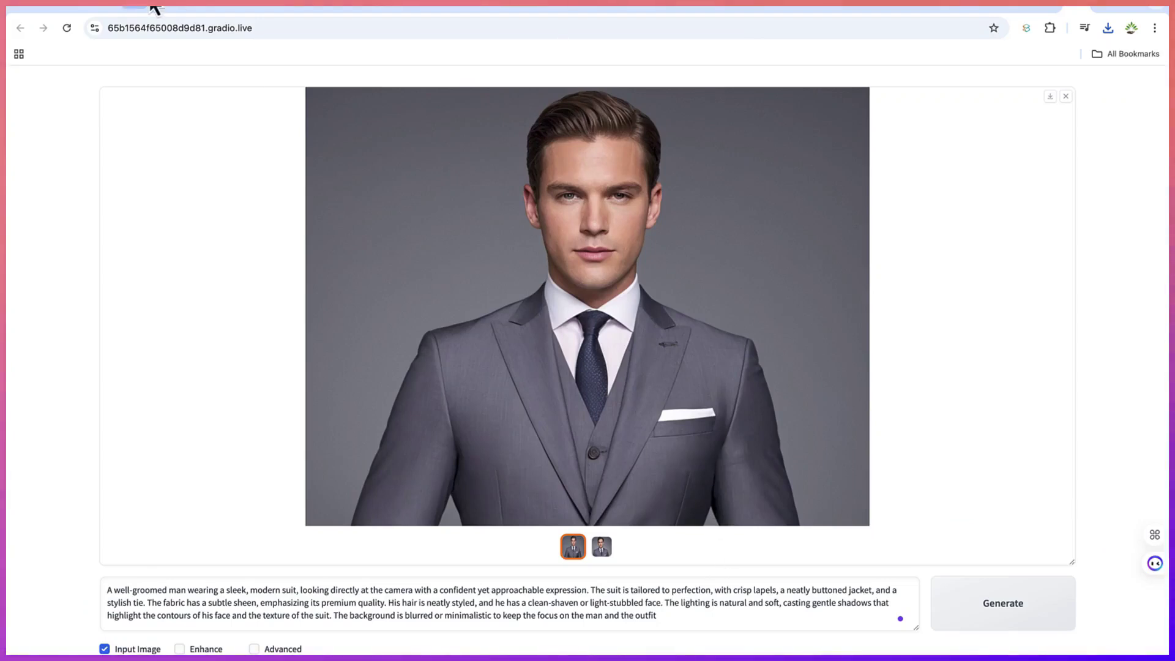
click(376, 6)
click(540, 638)
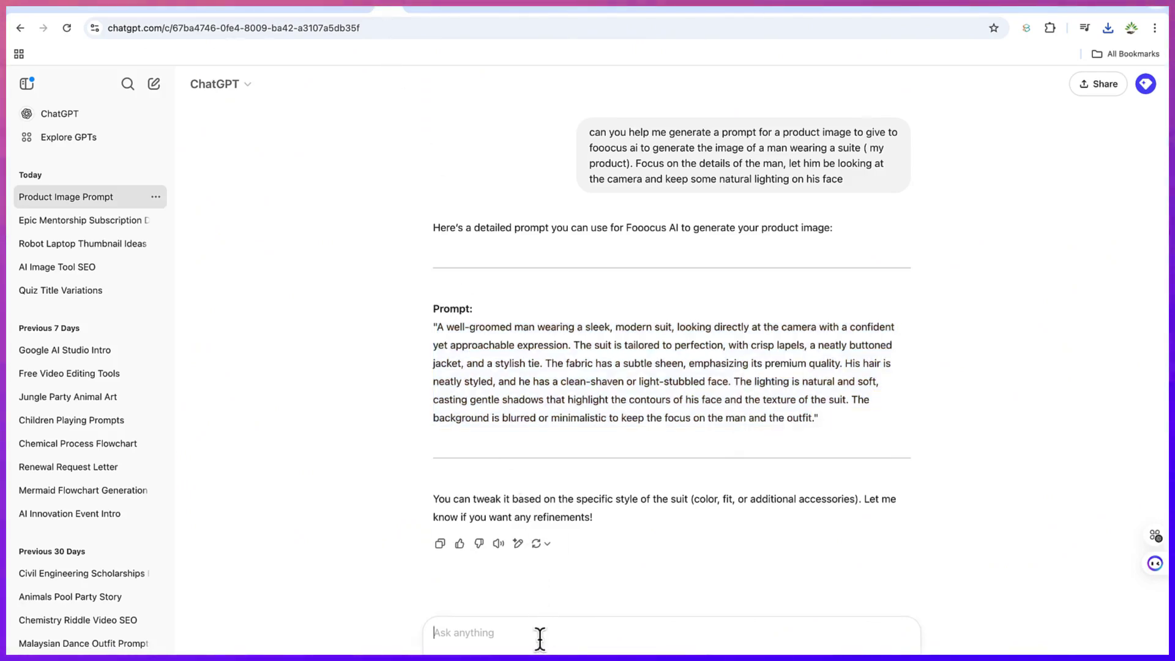
text(give me another prompt for a female dress and let it cover whole bod)
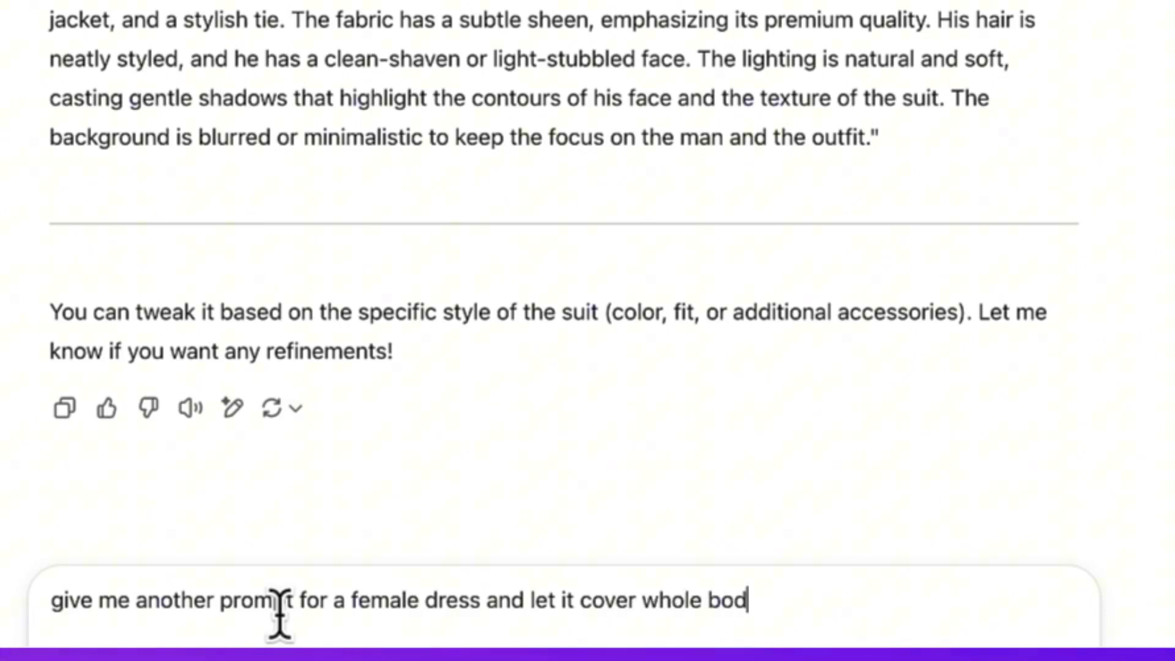
text(y including her legs)
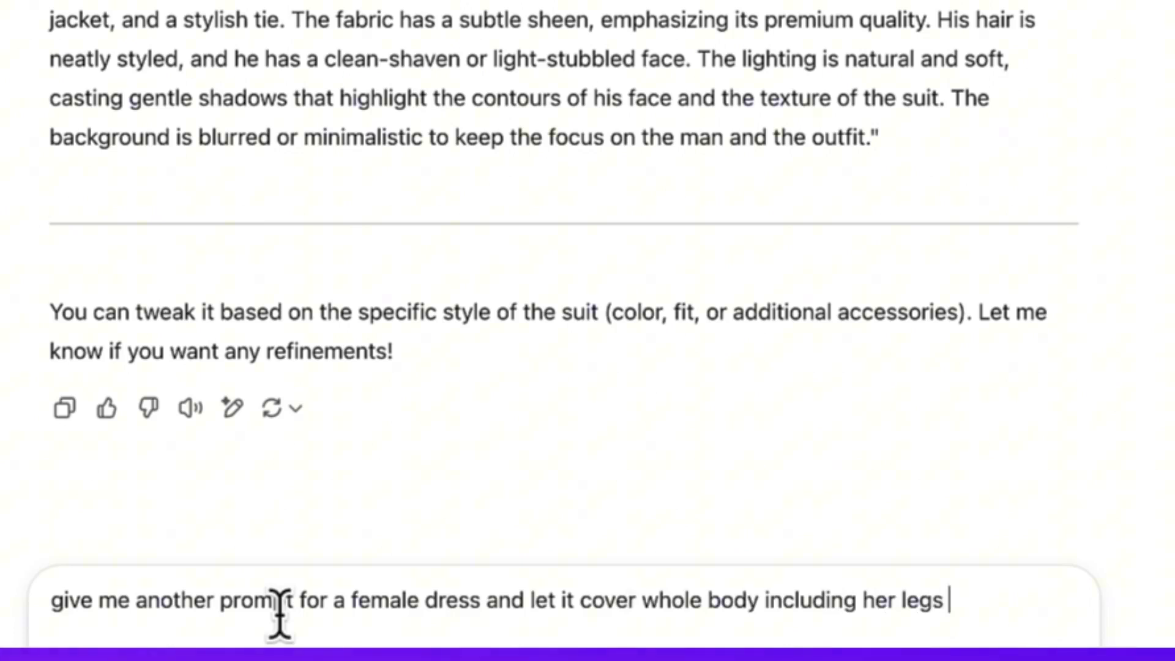
text(ress is ta)
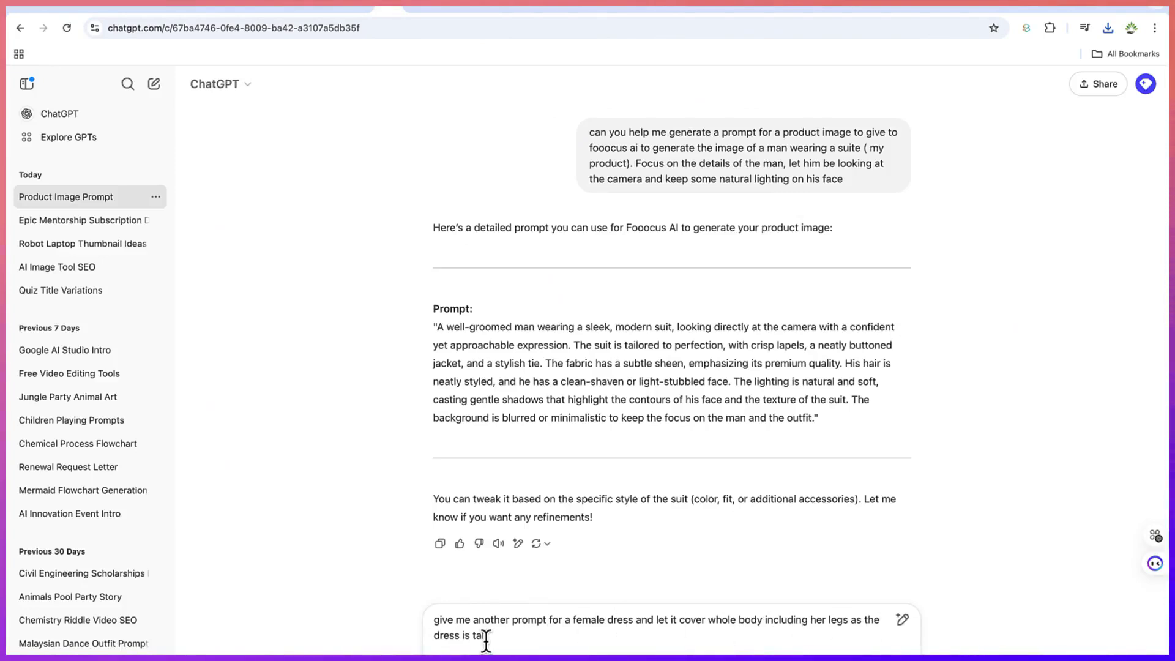
text(ll)
key(Return)
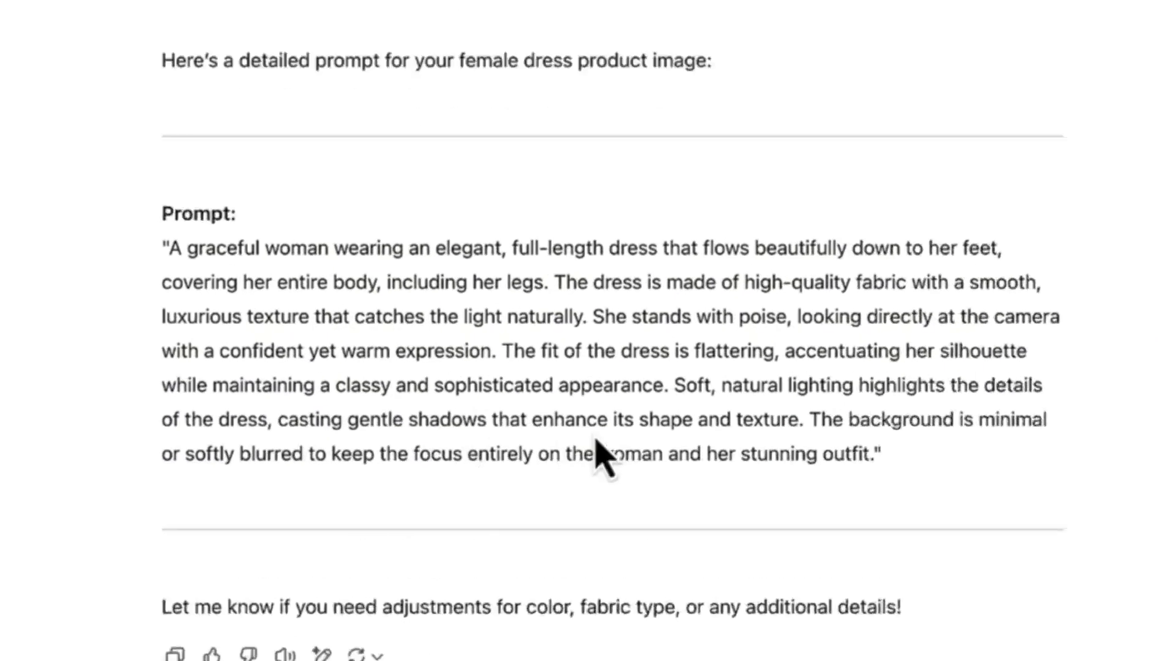
Copy the new prompt about the graceful woman from ChatGPT and replace the existing suit prompt on the Fooocus page with it
drag(894, 478, 46, 235)
key(super+c)
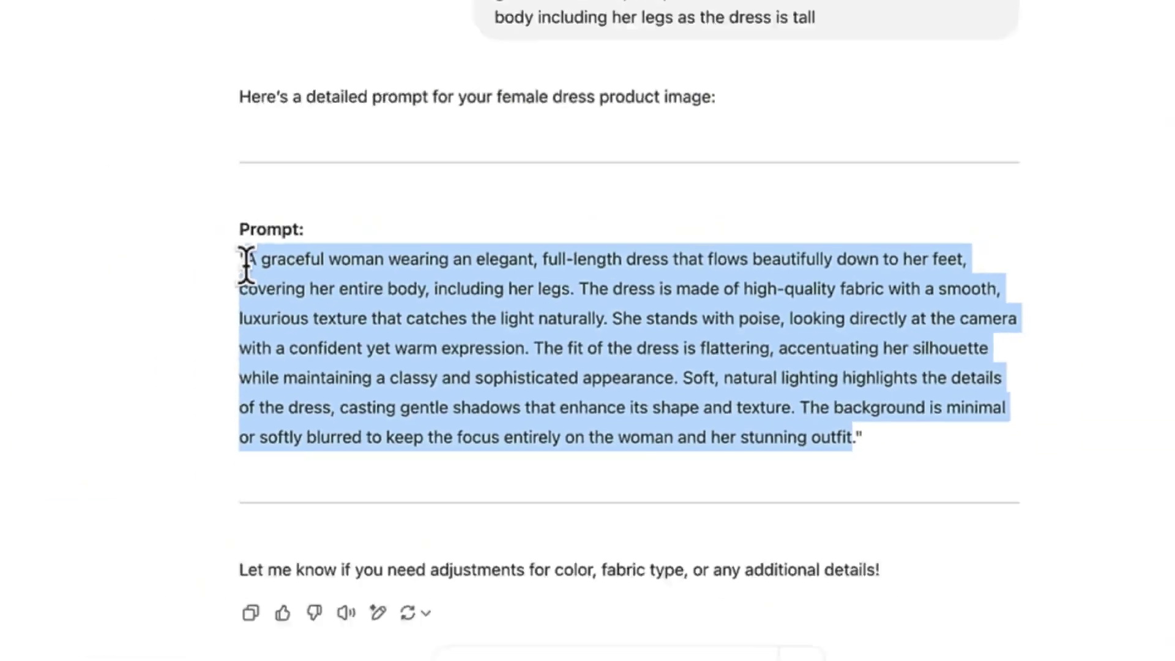
drag(439, 288, 439, 287)
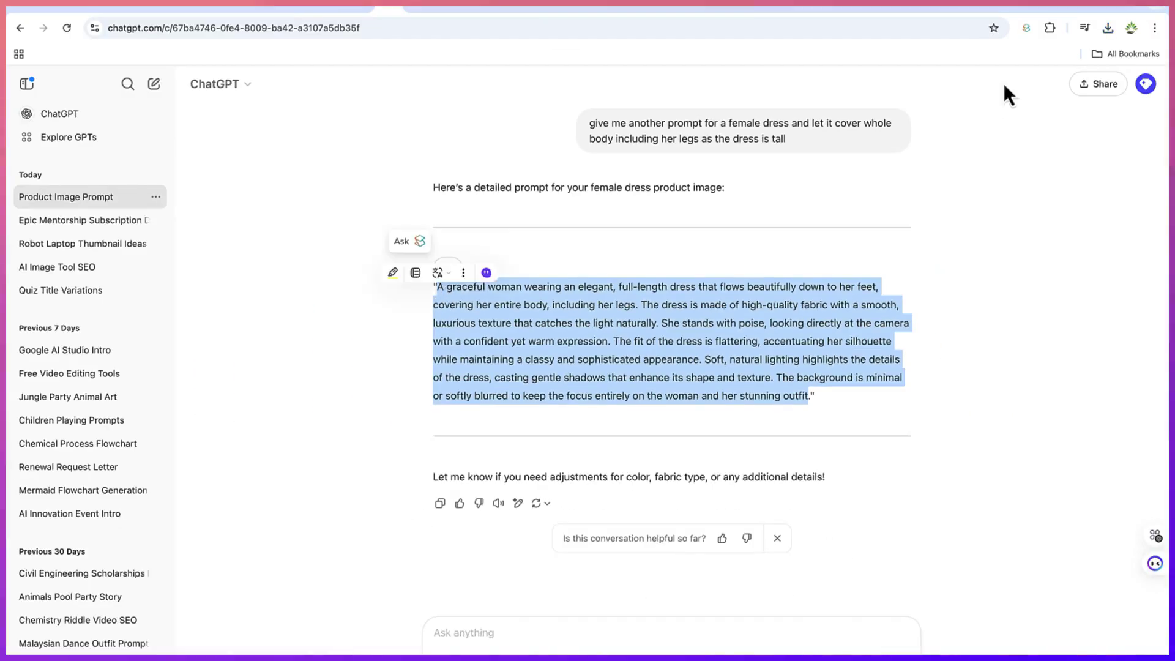
click(1067, 3)
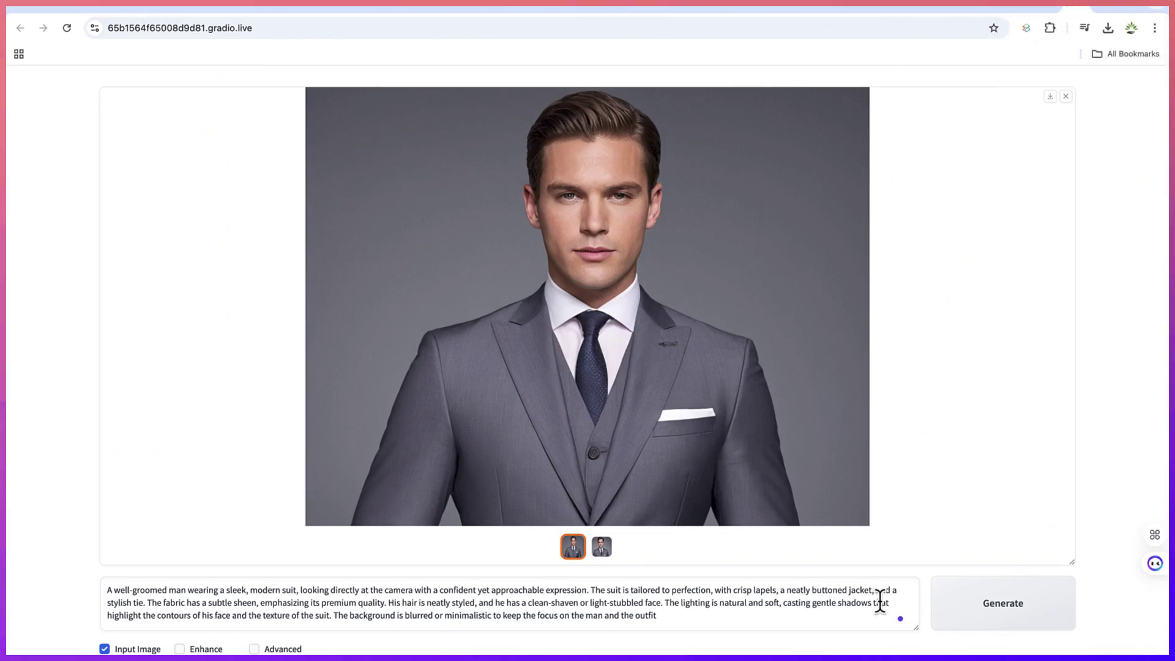
click(856, 606)
key(super+a)
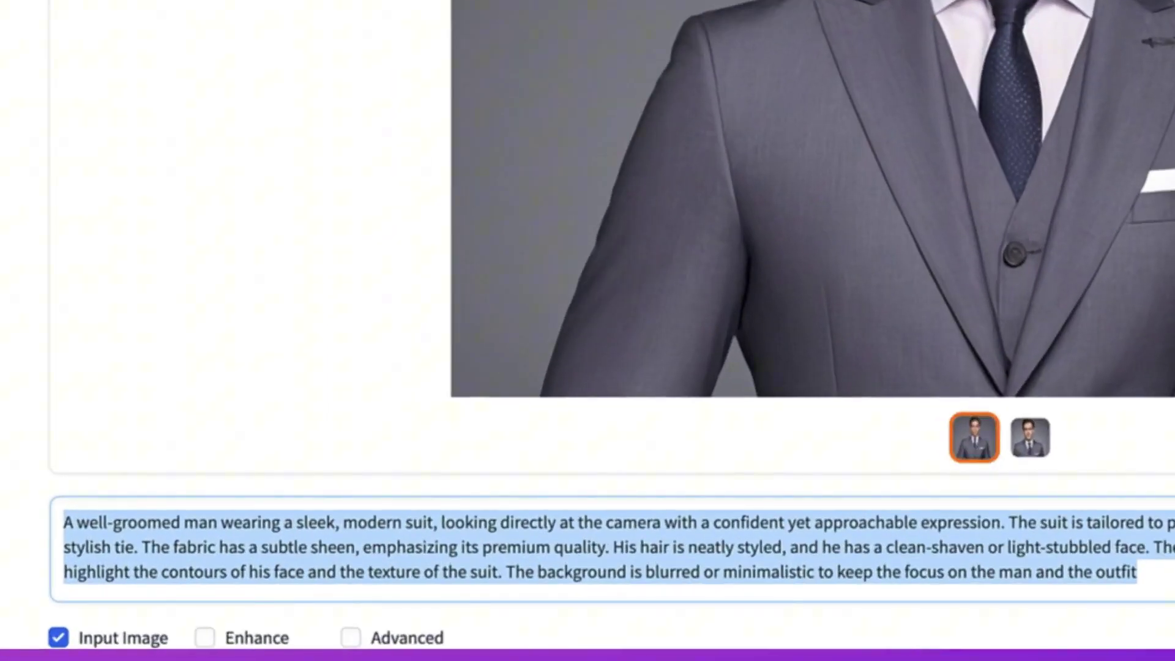
key(super+v)
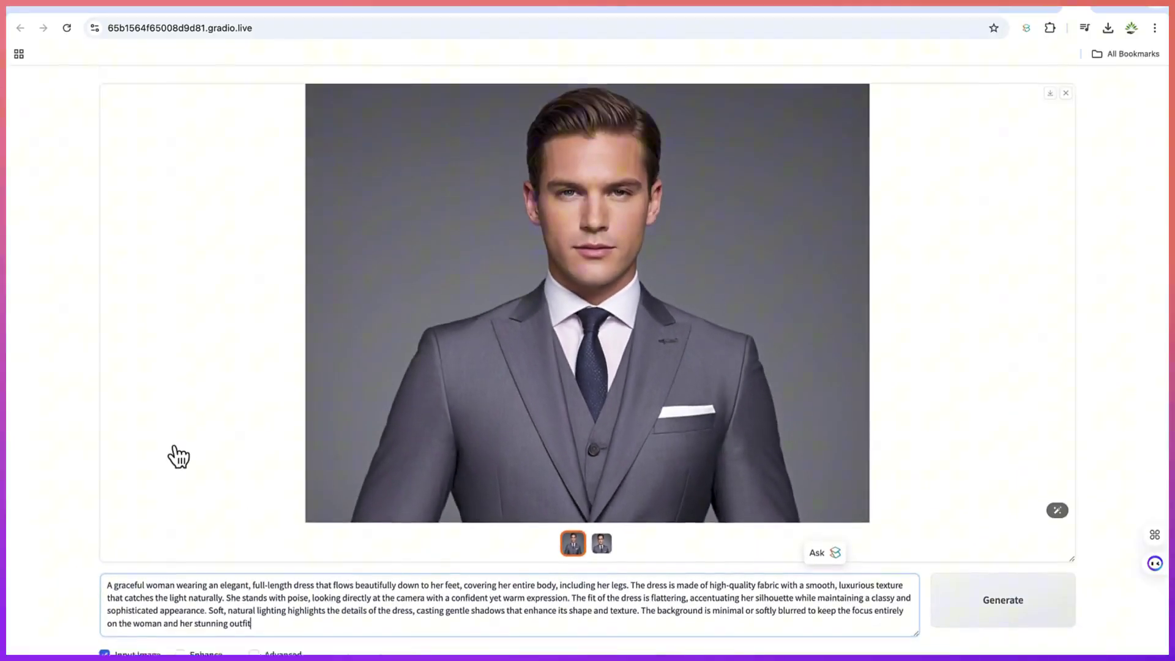
scroll(179, 433, down, 5)
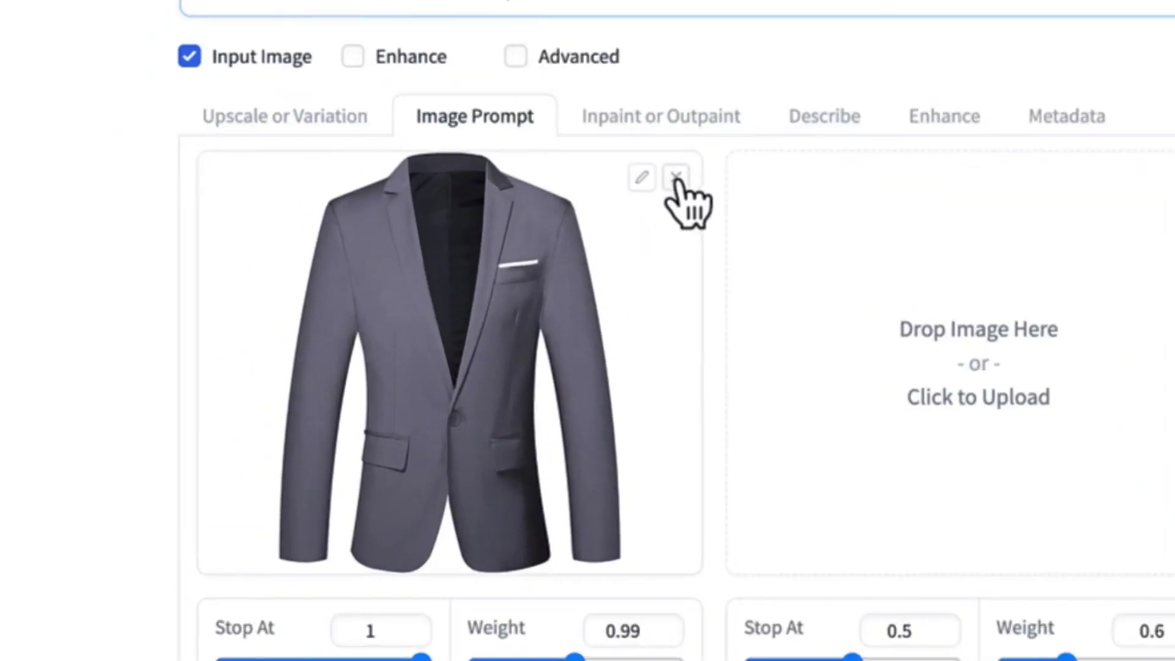
click(327, 325)
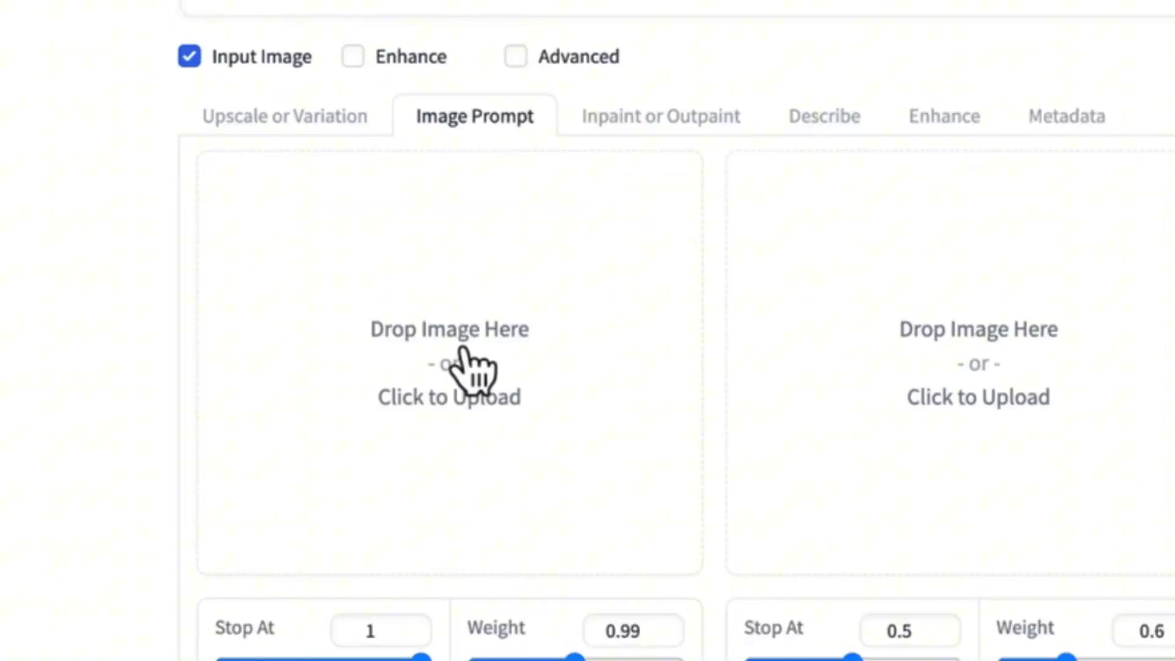
click(471, 362)
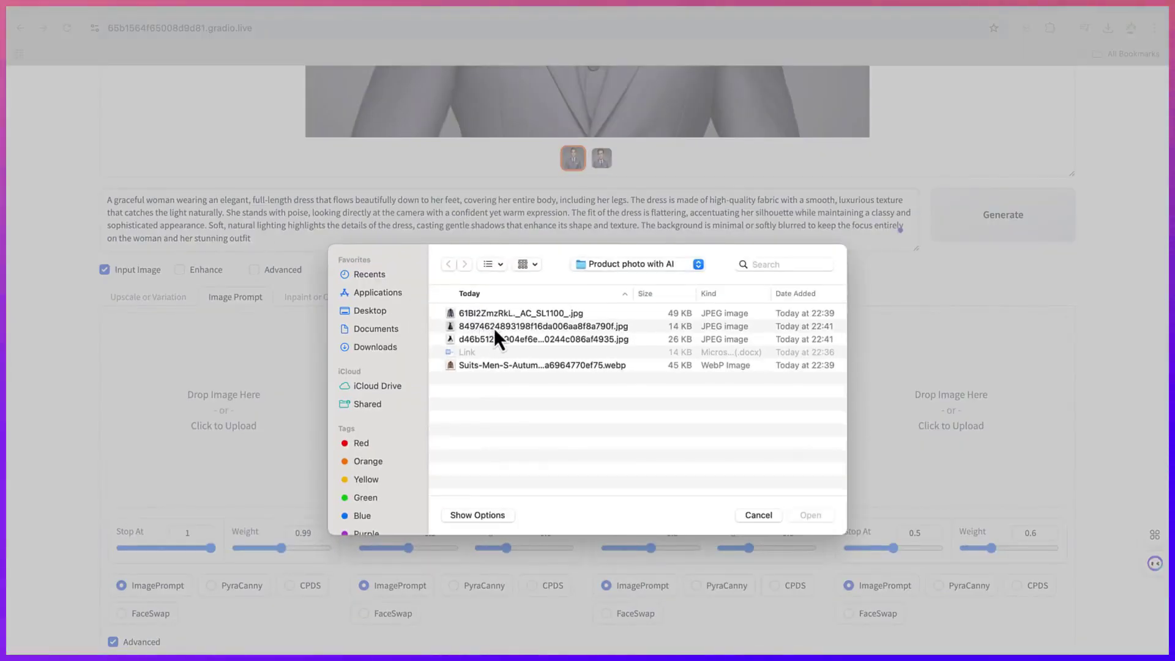
click(494, 325)
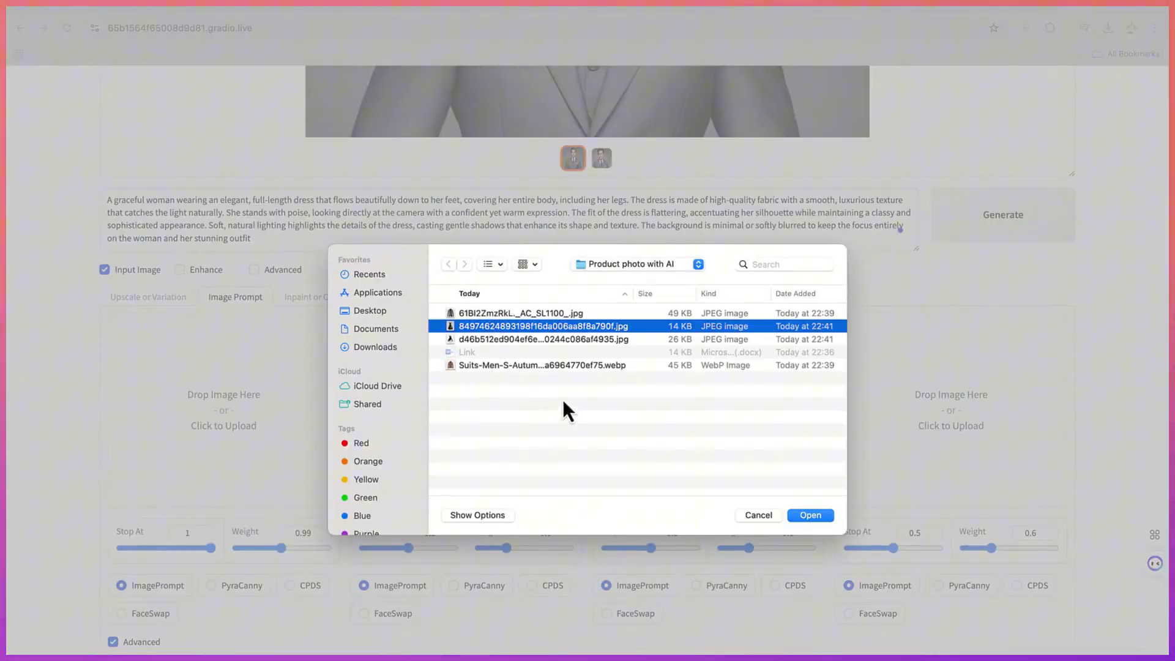
click(826, 515)
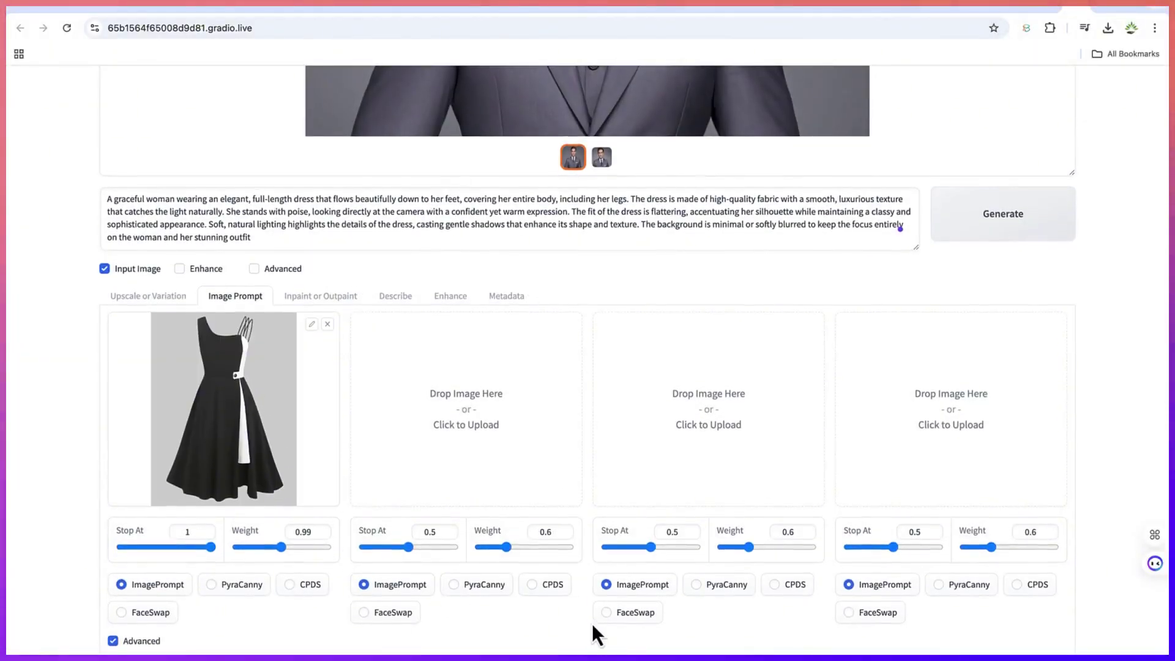
Generate the dress images and open the first result, the woman in the black-and-white dress, enlarged
click(1044, 218)
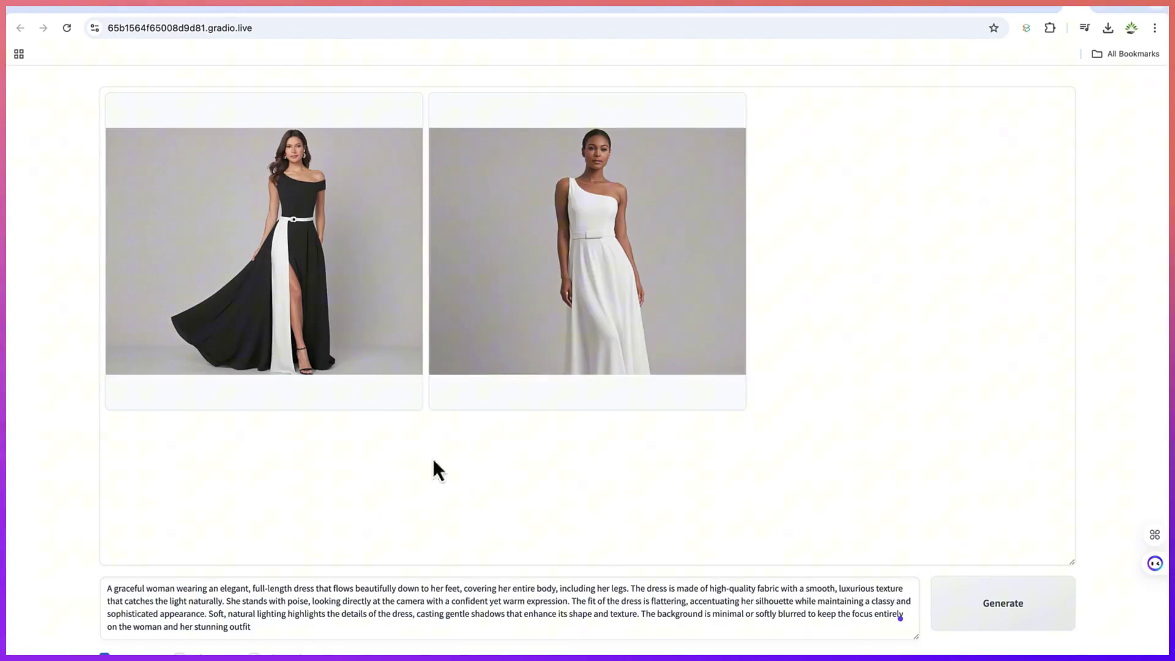
click(355, 270)
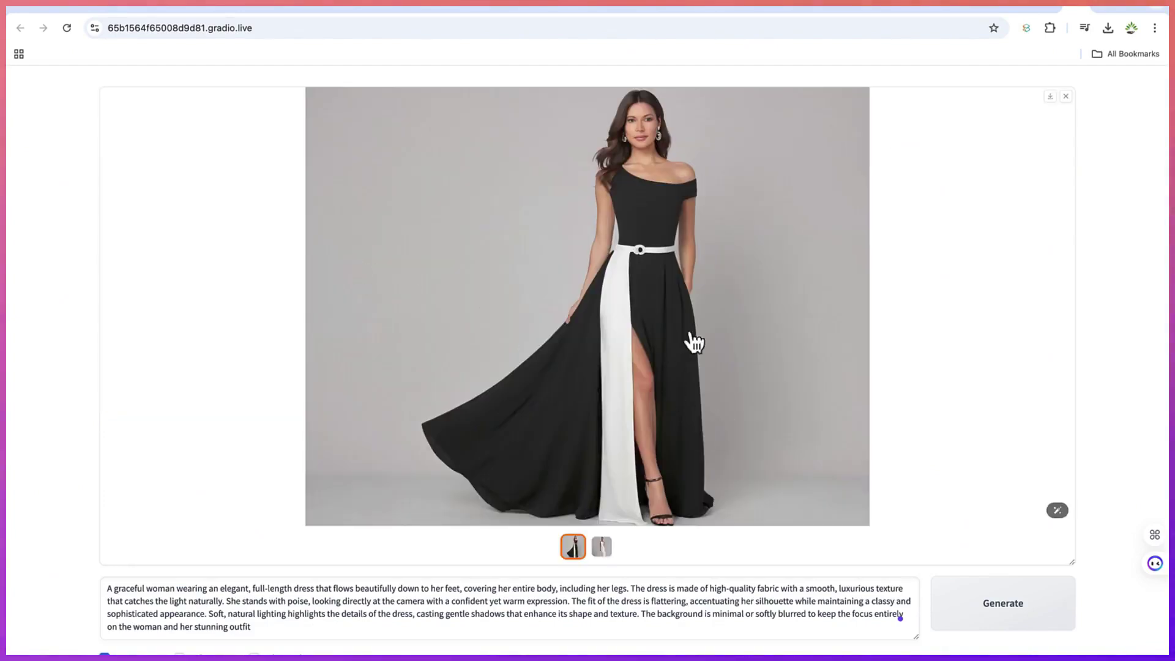